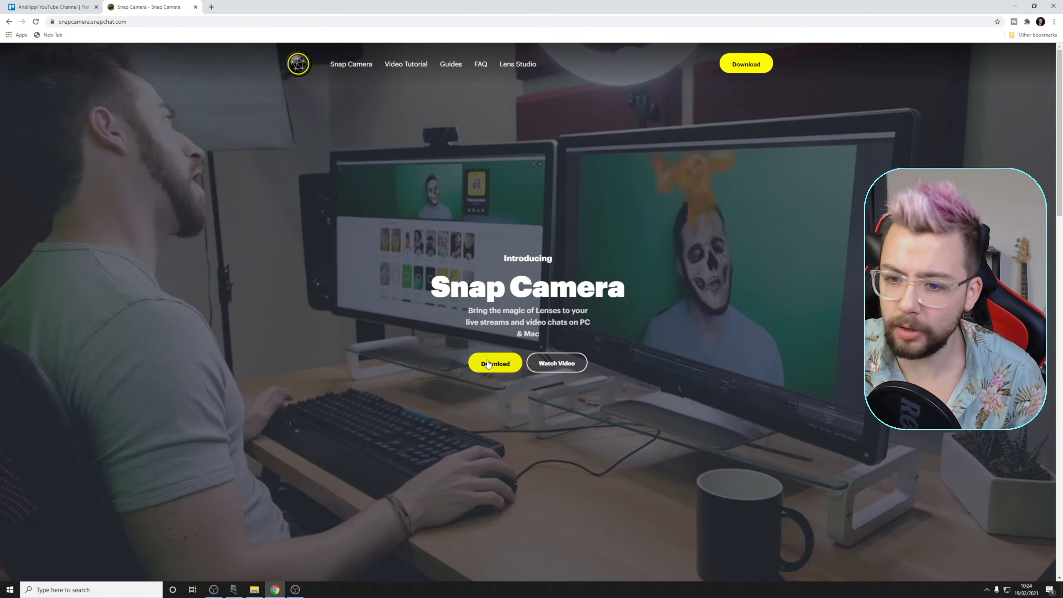
Step: Open the Snap Camera download page and read through its license agreement
{"action": "left_click", "coordinate": [497, 364]}
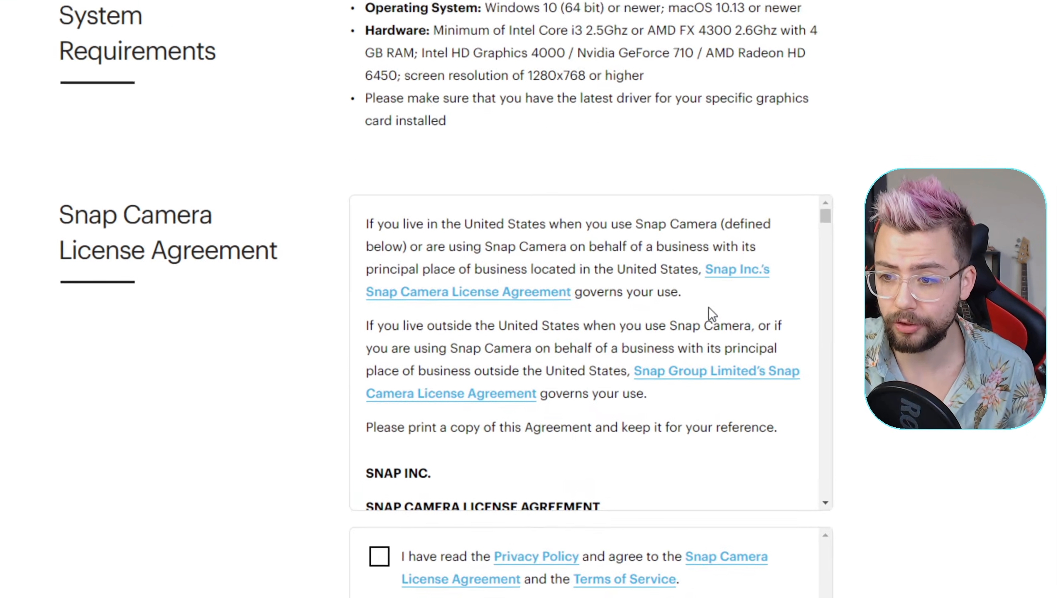
{"action": "scroll", "coordinate": [660, 338], "scroll_direction": "down", "scroll_amount": 5}
{"action": "scroll", "coordinate": [672, 299], "scroll_direction": "down", "scroll_amount": 15}
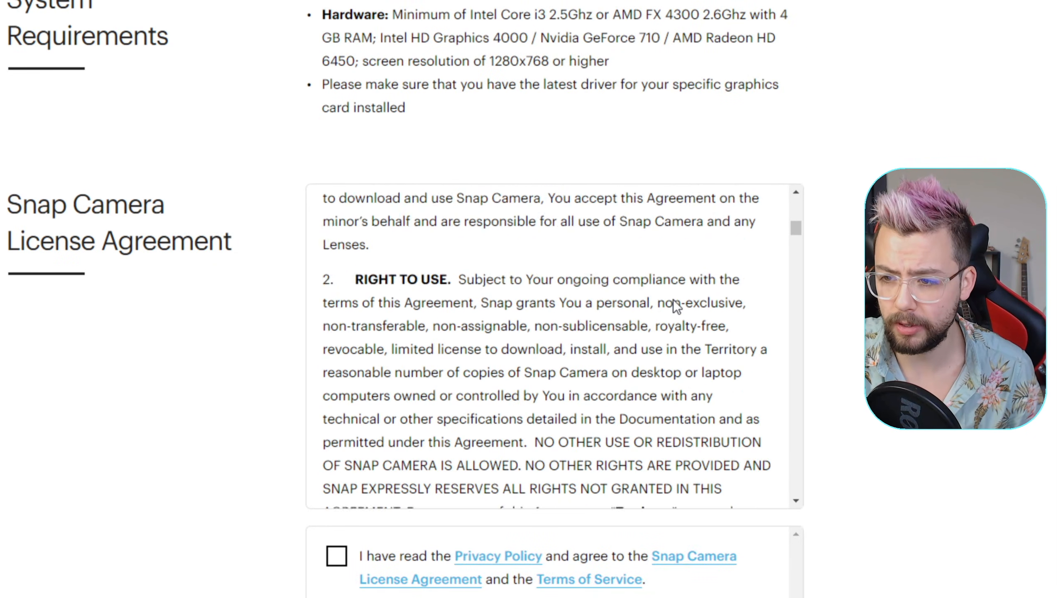
{"action": "scroll", "coordinate": [675, 299], "scroll_direction": "down", "scroll_amount": 15}
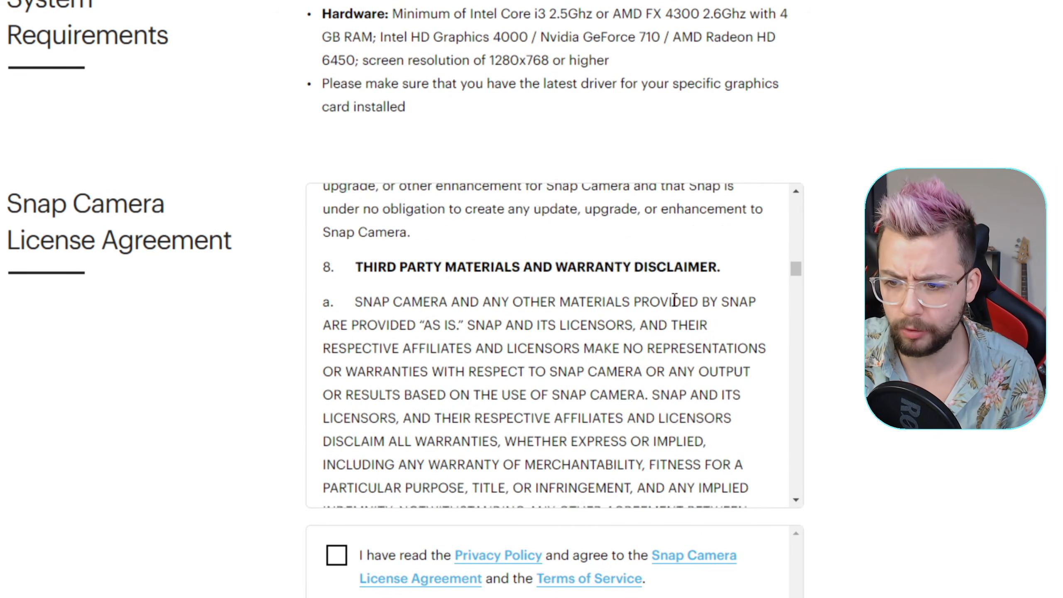
{"action": "scroll", "coordinate": [673, 299], "scroll_direction": "down", "scroll_amount": 15}
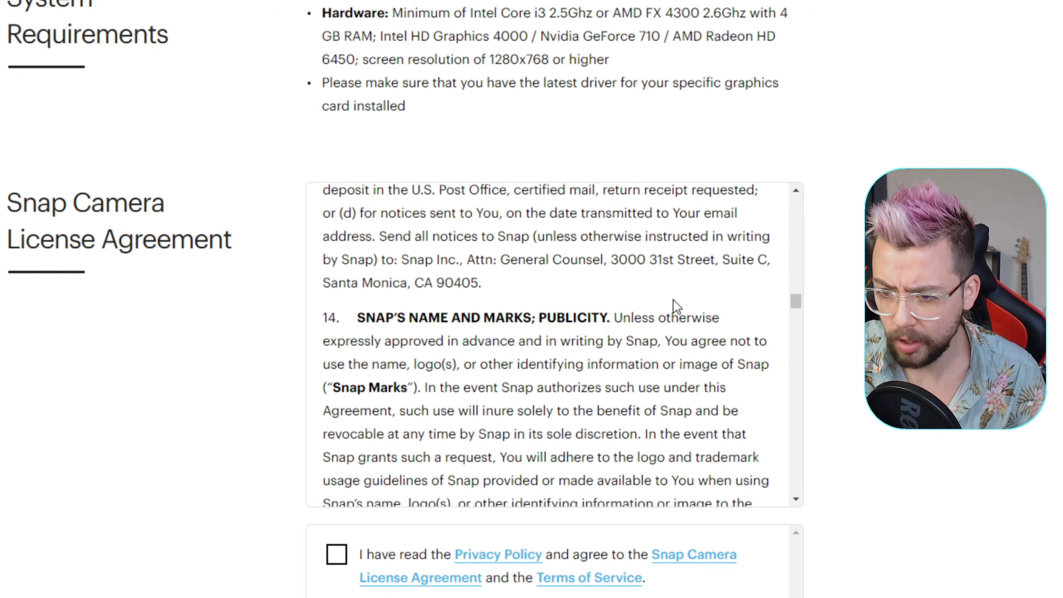
{"action": "scroll", "coordinate": [672, 299], "scroll_direction": "down", "scroll_amount": 10}
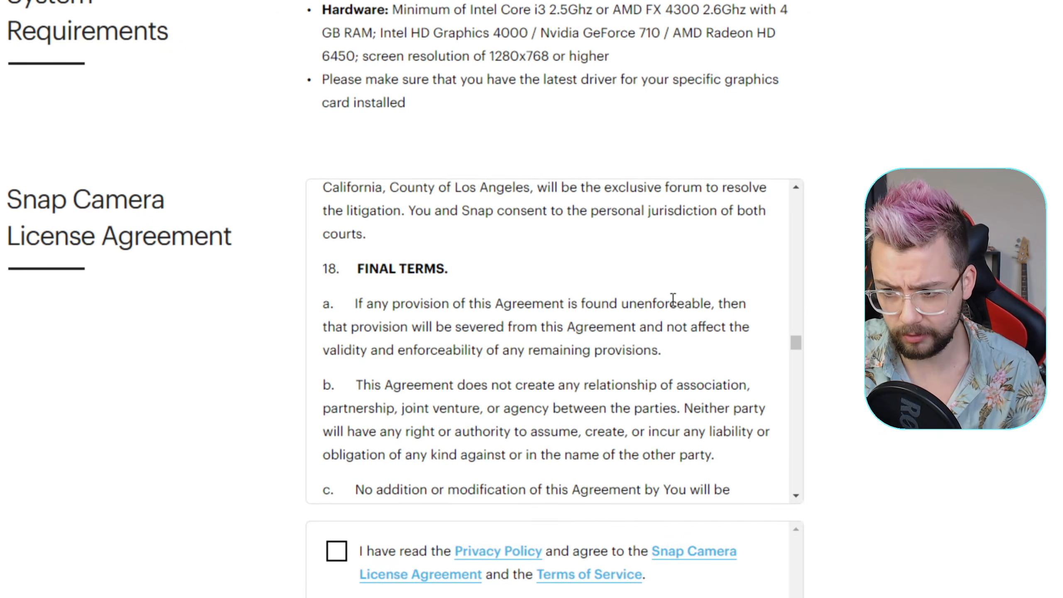
{"action": "scroll", "coordinate": [583, 314], "scroll_direction": "down", "scroll_amount": 3}
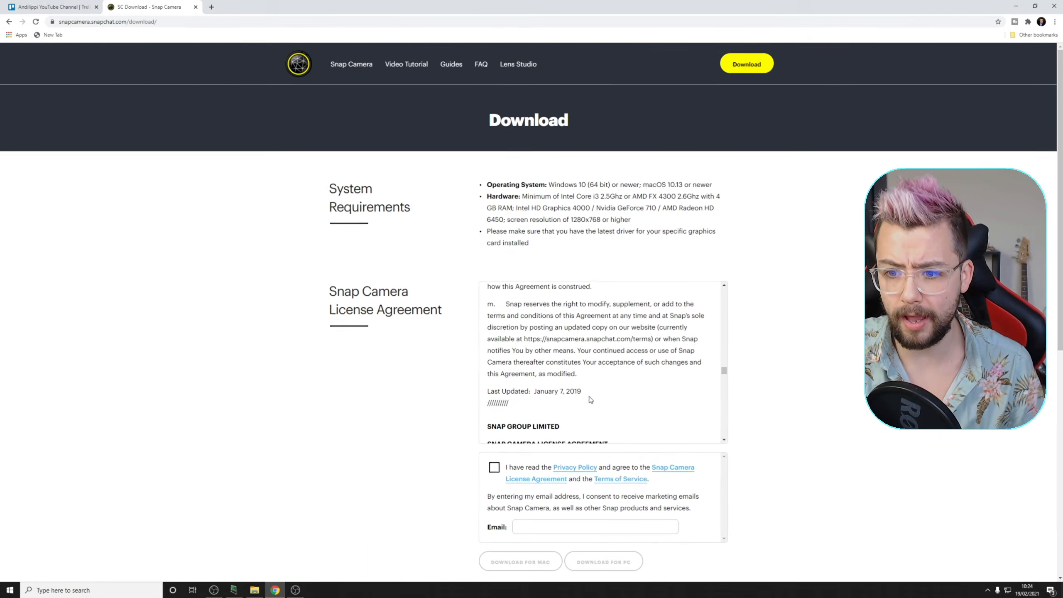
Step: Accept the Privacy Policy, Snap Camera License Agreement and Terms of Service in the download form
{"action": "left_click", "coordinate": [336, 451]}
{"action": "scroll", "coordinate": [320, 488], "scroll_direction": "down", "scroll_amount": 1}
{"action": "scroll", "coordinate": [485, 484], "scroll_direction": "down", "scroll_amount": 1}
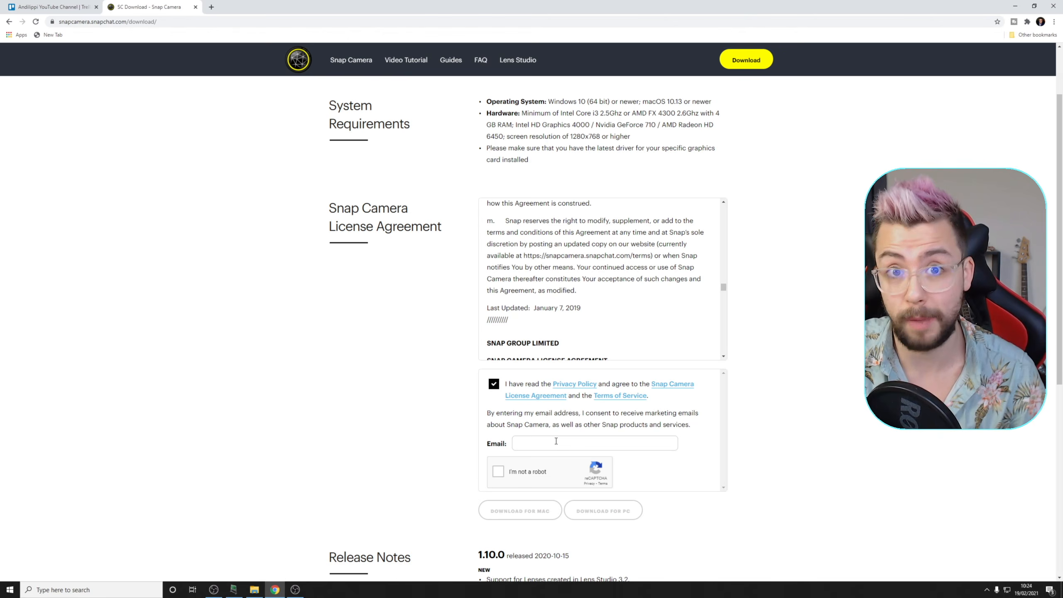
{"action": "scroll", "coordinate": [500, 439], "scroll_direction": "down", "scroll_amount": 1}
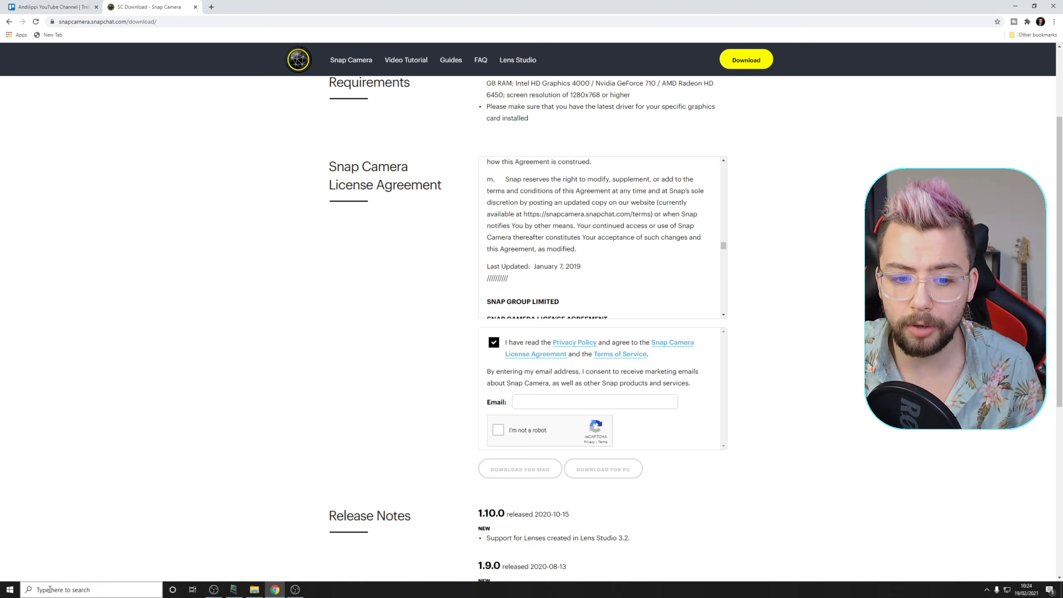
Step: Locate the Snap Camera 1.11.0.exe installer among yesterday's files in the Downloads folder
{"action": "left_click", "coordinate": [254, 590]}
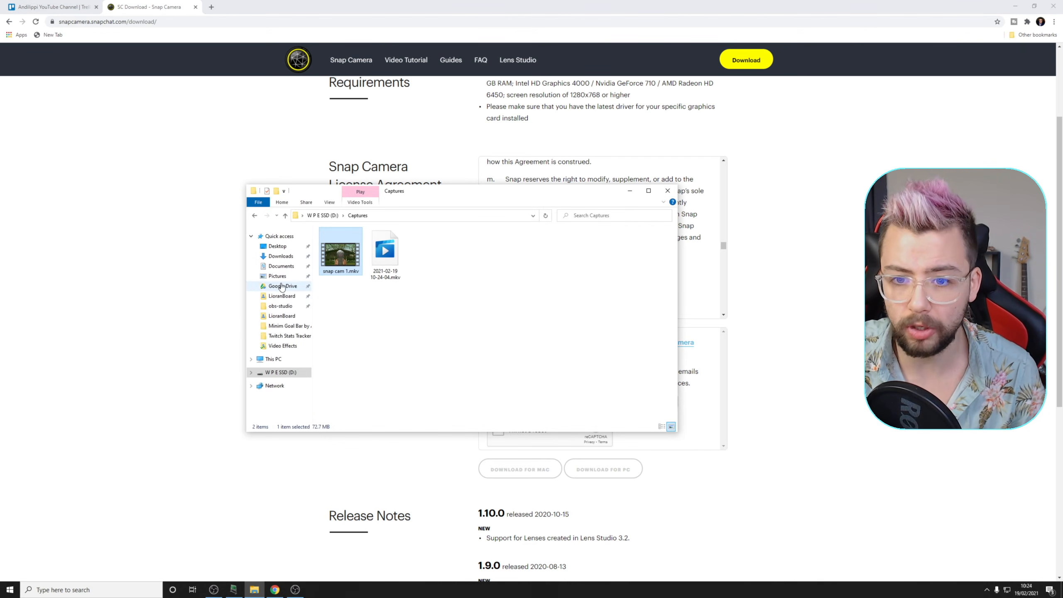
{"action": "left_click", "coordinate": [276, 256]}
{"action": "left_click", "coordinate": [317, 243]}
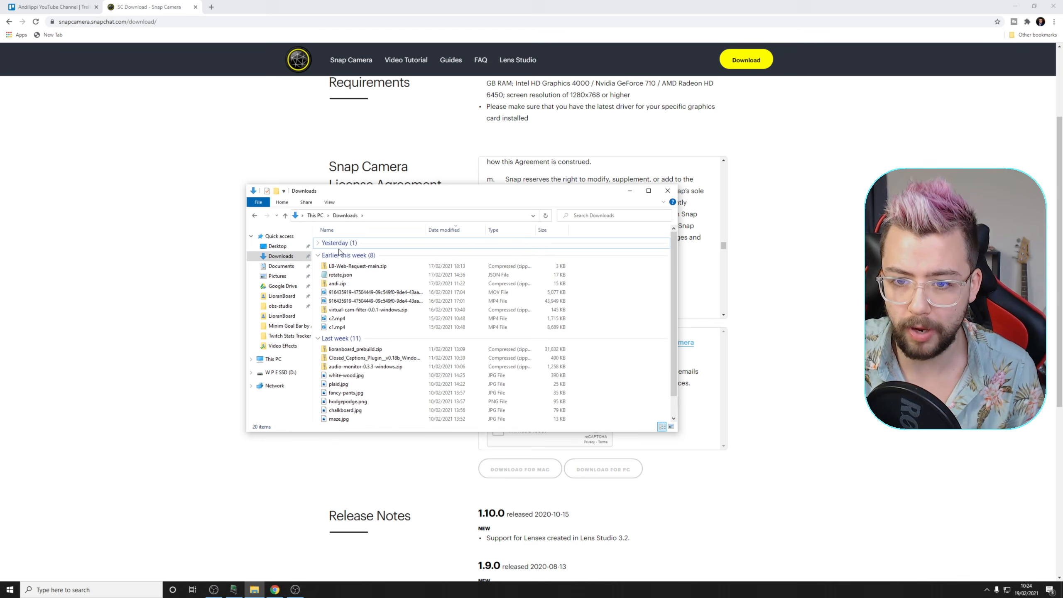
{"action": "left_click", "coordinate": [318, 243]}
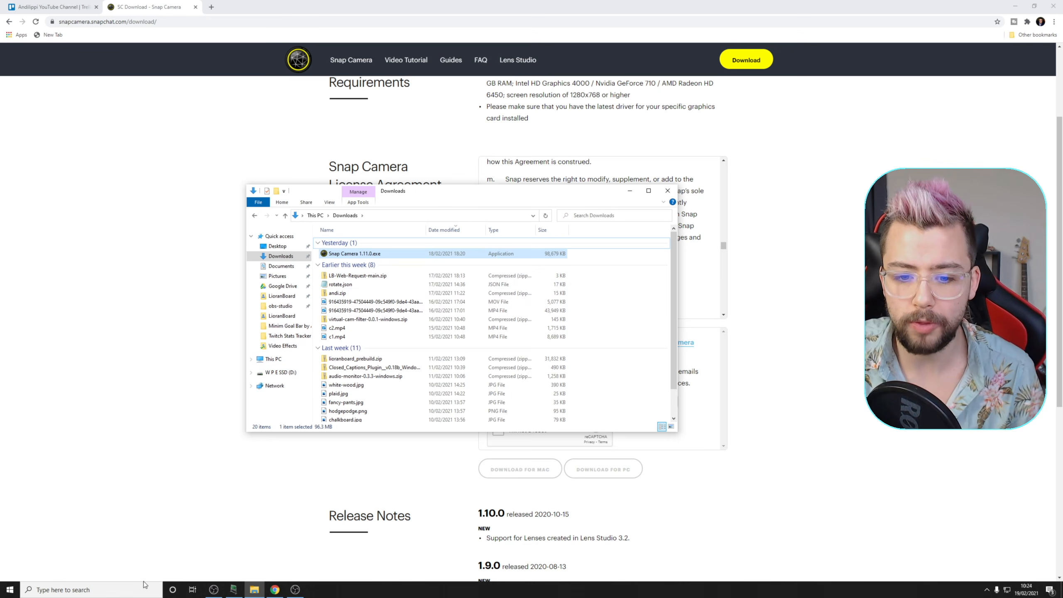
Step: Launch the installed Snap Camera app and minimize the browser and file windows behind it
{"action": "left_click", "coordinate": [9, 590]}
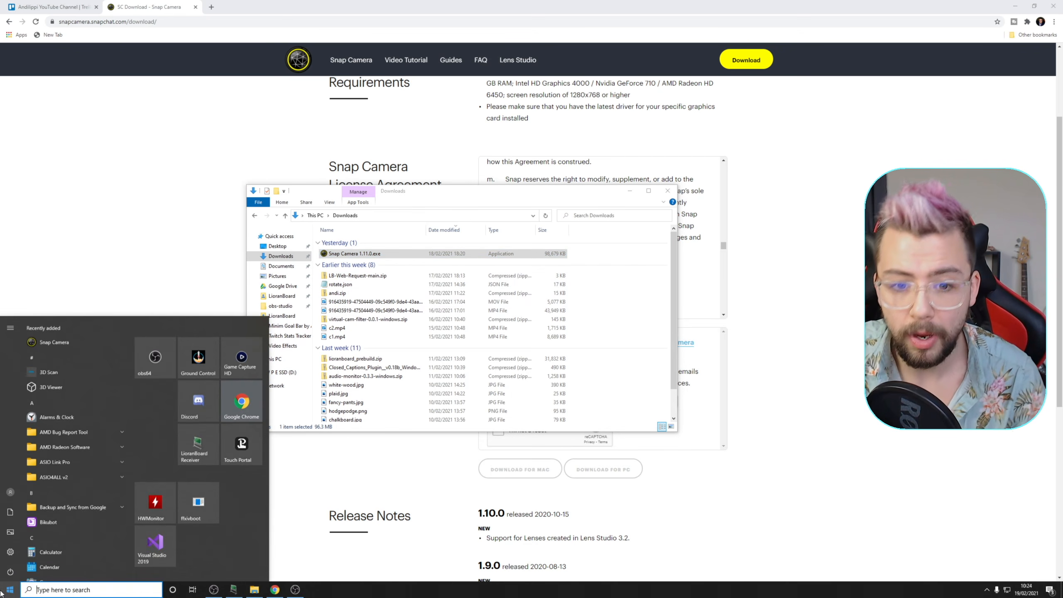
{"action": "left_click", "coordinate": [88, 345]}
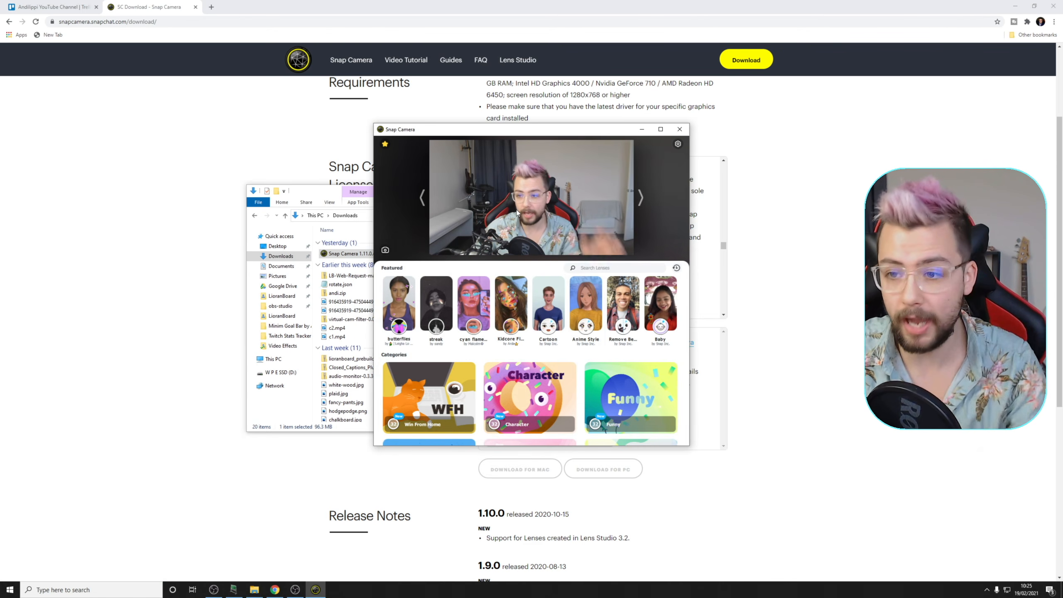
{"action": "left_click", "coordinate": [985, 5]}
{"action": "left_click", "coordinate": [1014, 6]}
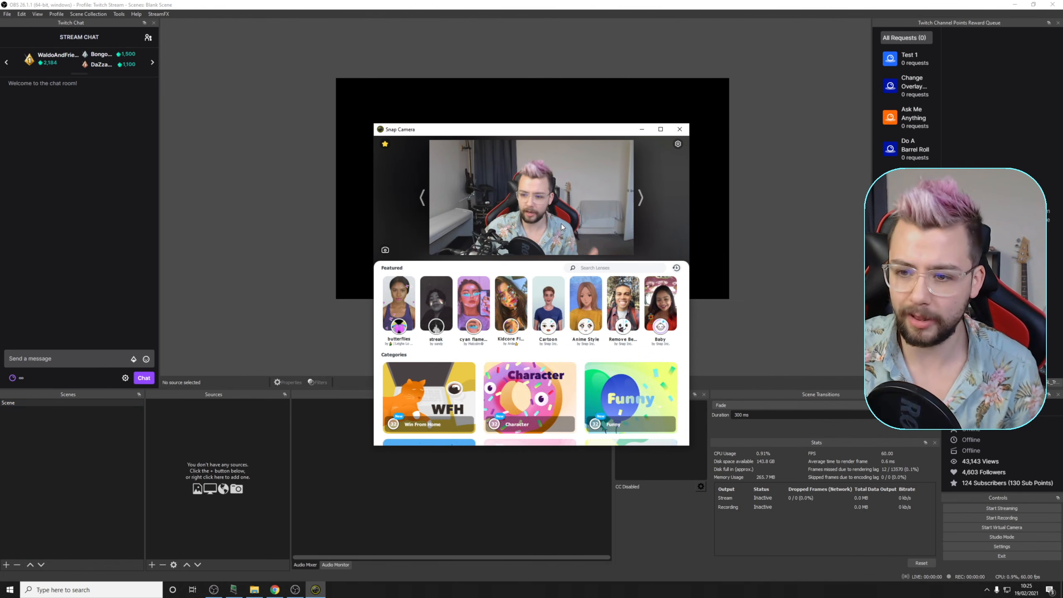
Step: Enlarge and reposition the Snap Camera window while browsing its featured, category and community lenses
{"action": "scroll", "coordinate": [462, 428], "scroll_direction": "down", "scroll_amount": 5}
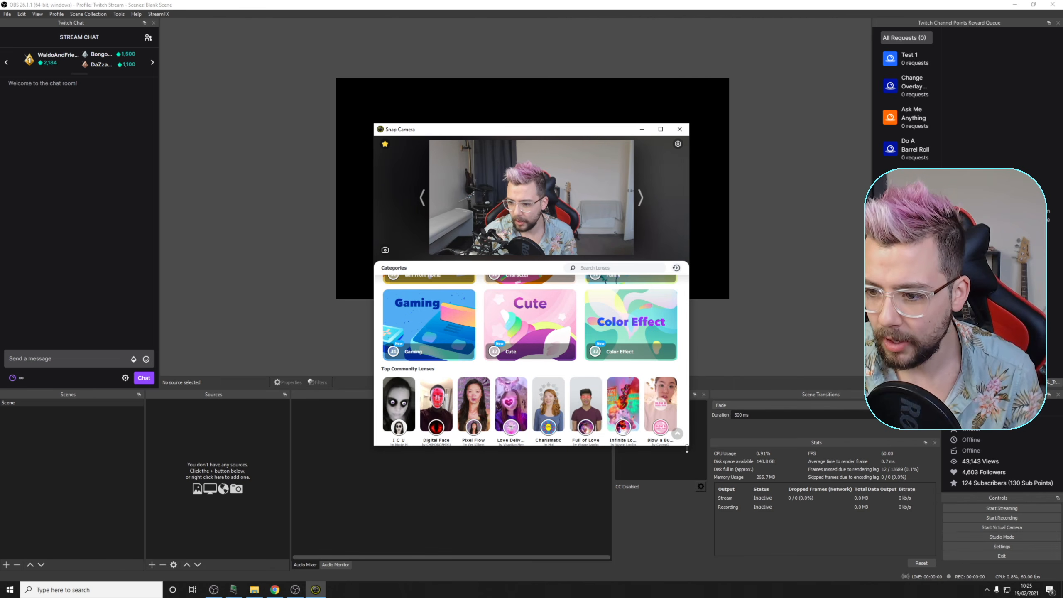
{"action": "left_click_drag", "start_coordinate": [689, 445], "coordinate": [787, 510]}
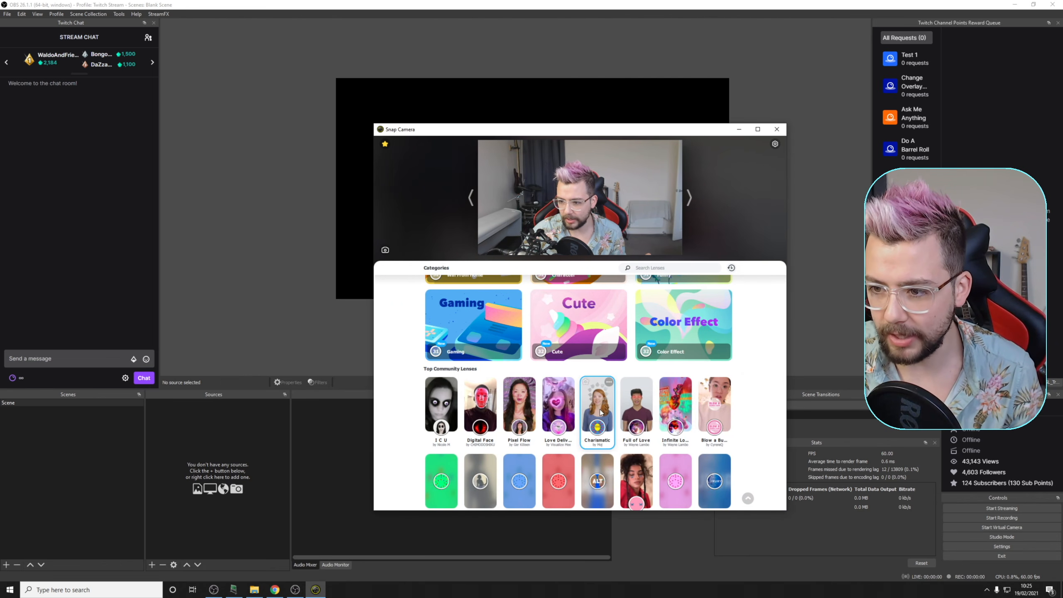
{"action": "scroll", "coordinate": [600, 412], "scroll_direction": "down", "scroll_amount": 2}
{"action": "scroll", "coordinate": [599, 412], "scroll_direction": "up", "scroll_amount": 5}
{"action": "scroll", "coordinate": [599, 412], "scroll_direction": "up", "scroll_amount": 3}
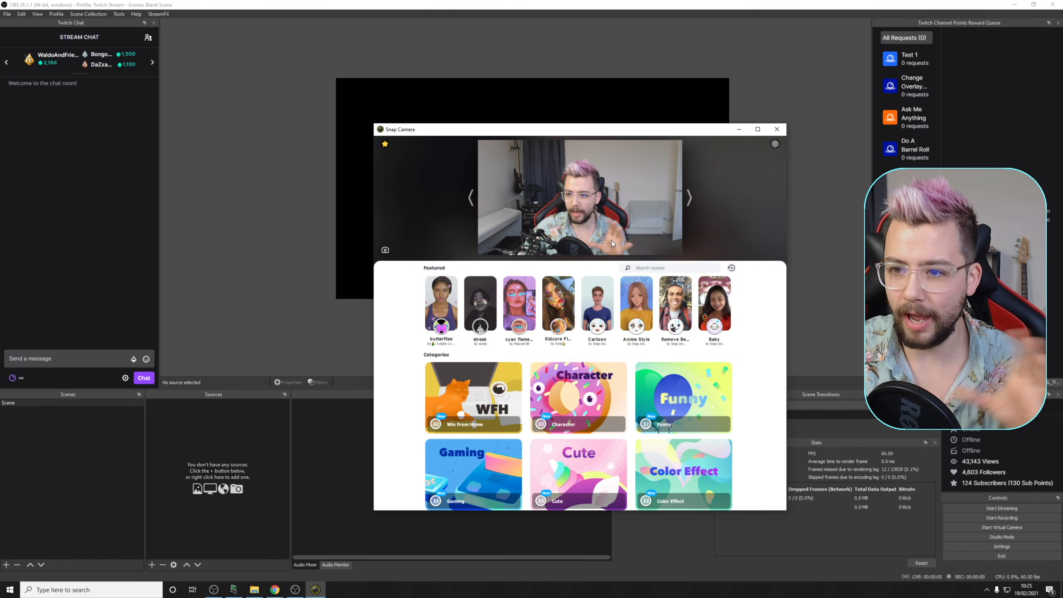
{"action": "left_click_drag", "start_coordinate": [551, 133], "coordinate": [471, 107]}
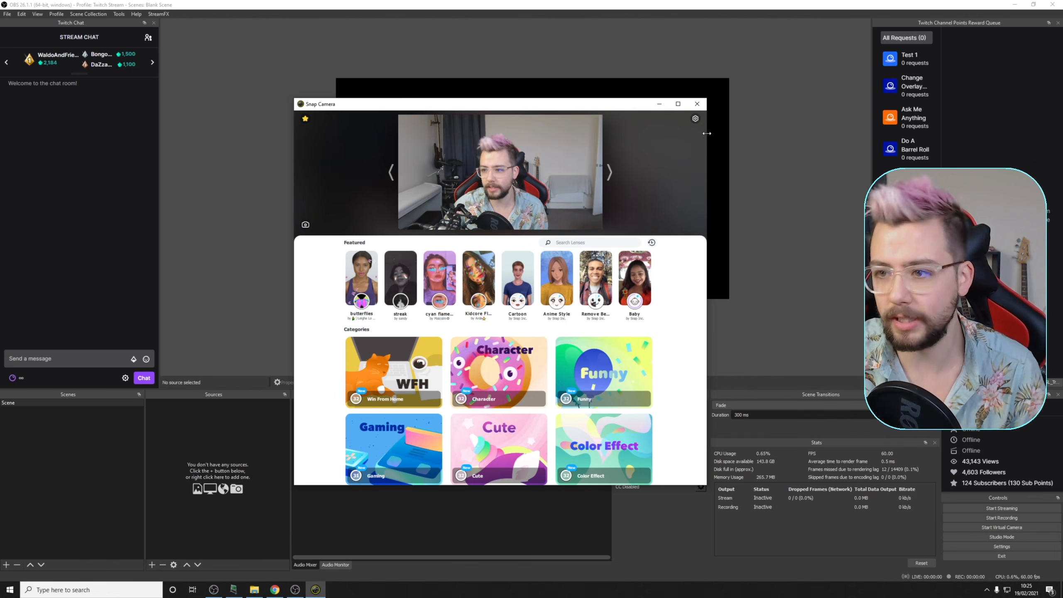
Step: In Snap Camera's settings, choose HD Pro Webcam C920 as the camera and 1920x1080 30 FPS as the resolution
{"action": "left_click", "coordinate": [695, 119]}
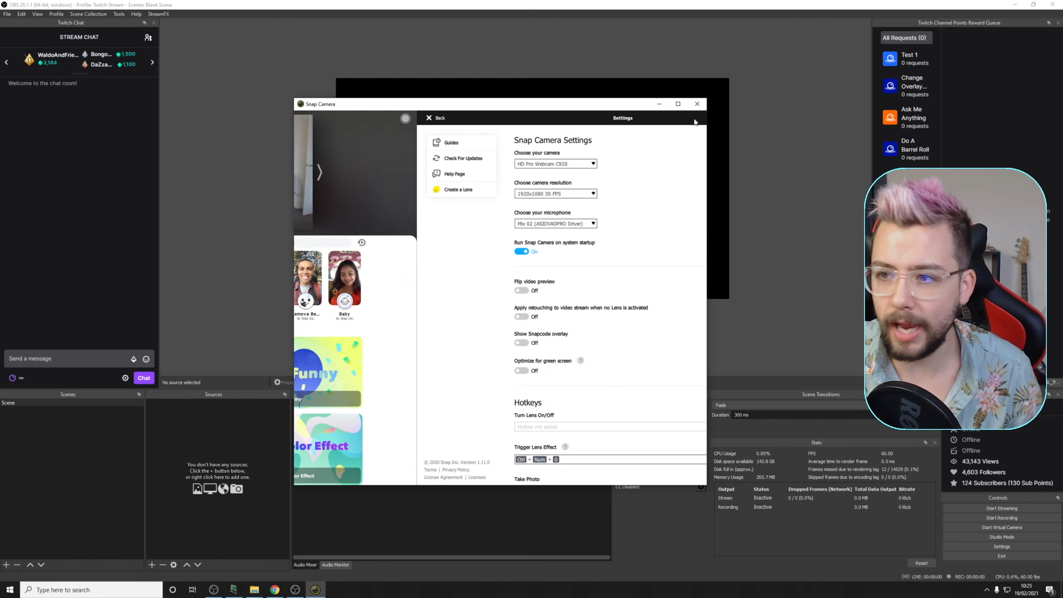
{"action": "left_click", "coordinate": [448, 166]}
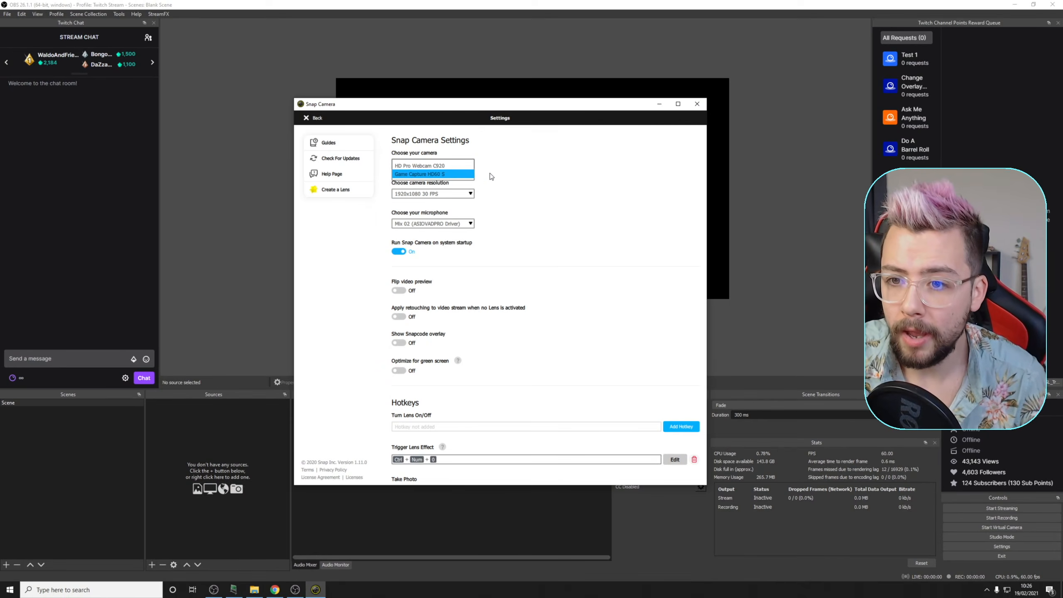
{"action": "left_click", "coordinate": [390, 299]}
{"action": "left_click", "coordinate": [365, 355]}
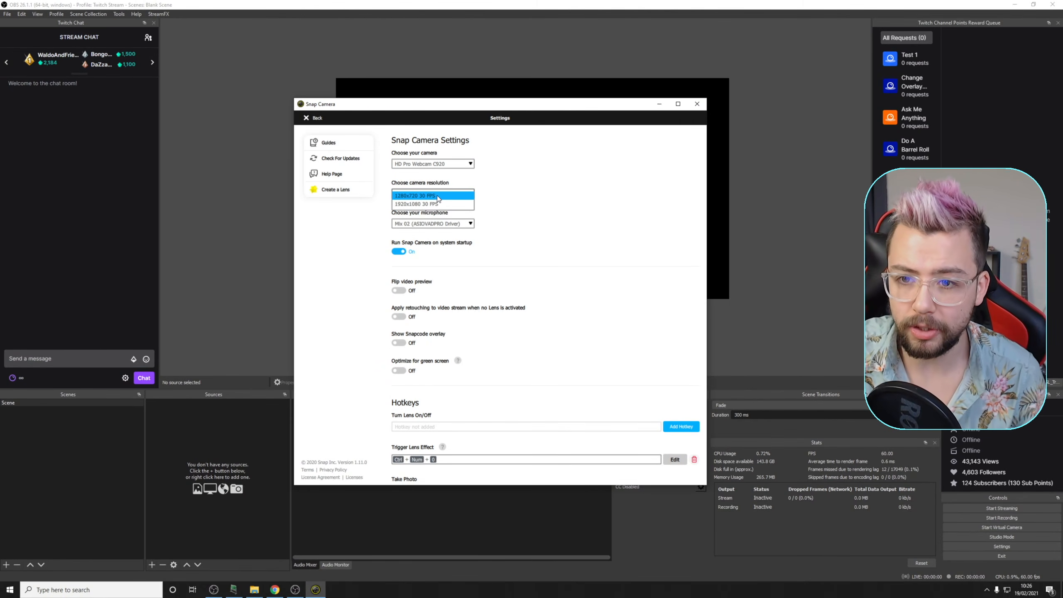
{"action": "key", "text": "Down"}
{"action": "key", "text": "Return"}
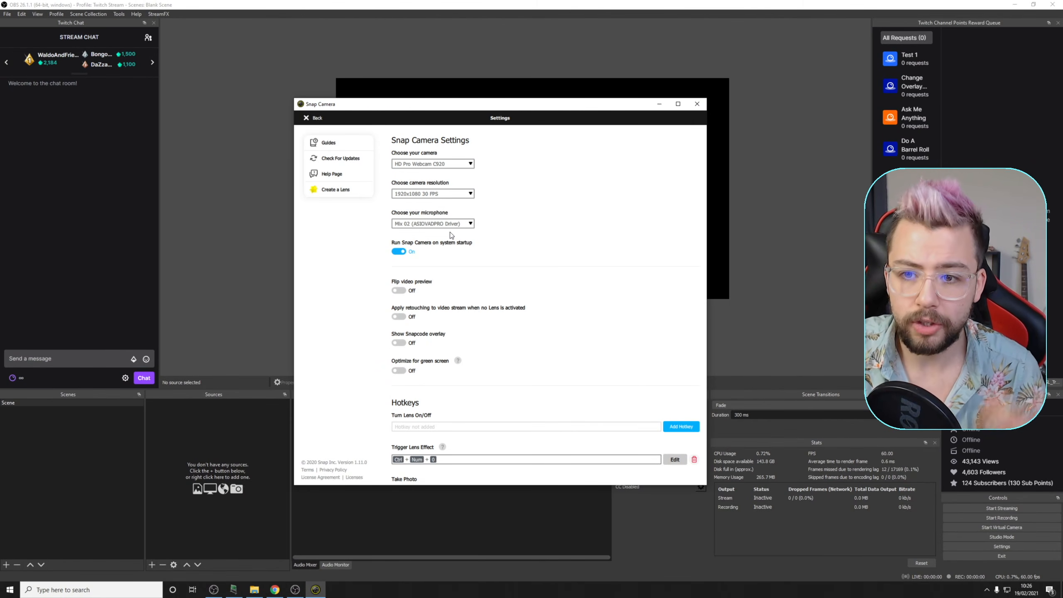
Step: Review the remaining microphone, startup, preview, green screen and hotkey settings, including Trigger Lens Effect, and return to the lens overview
{"action": "scroll", "coordinate": [449, 235], "scroll_direction": "down", "scroll_amount": 1}
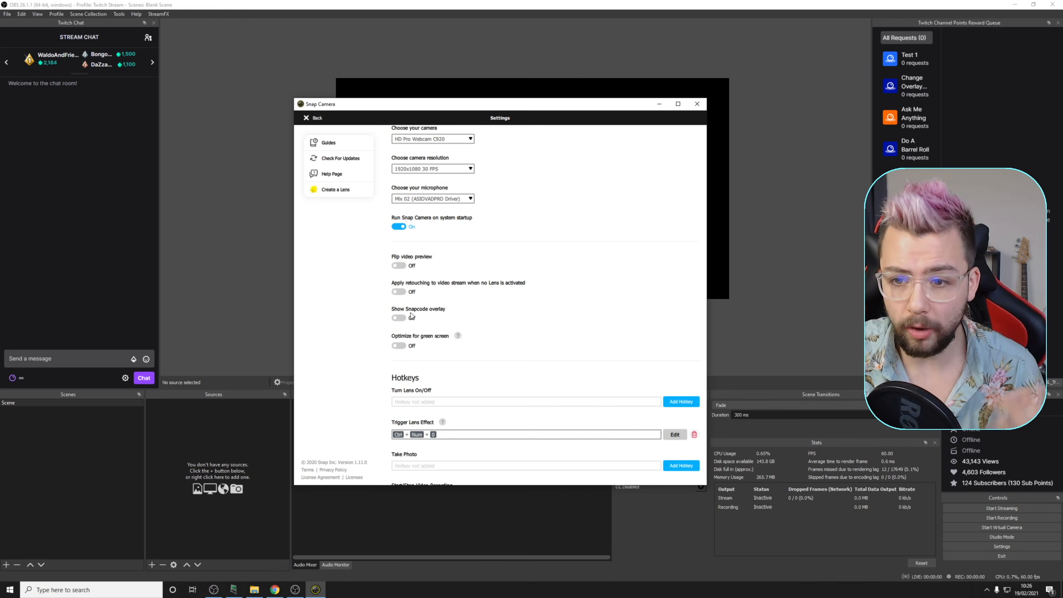
{"action": "scroll", "coordinate": [422, 341], "scroll_direction": "down", "scroll_amount": 1}
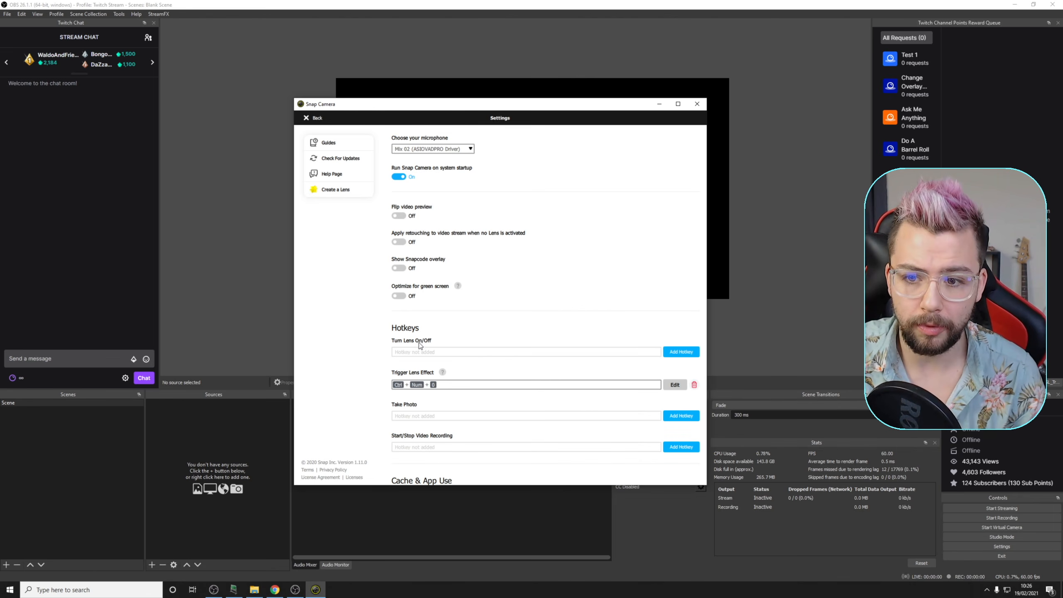
{"action": "scroll", "coordinate": [403, 293], "scroll_direction": "down", "scroll_amount": 1}
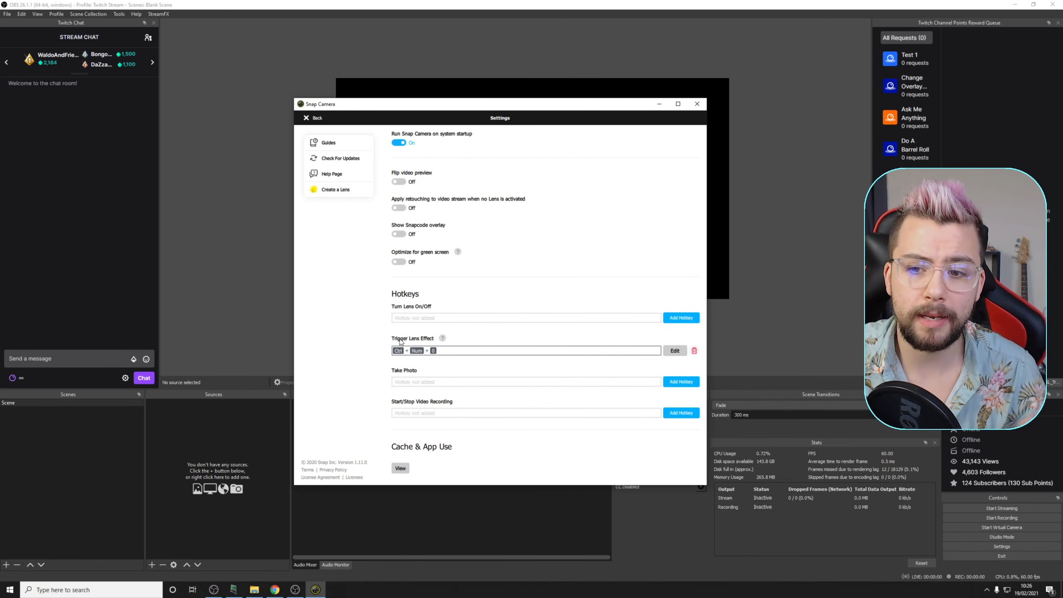
{"action": "mouse_move", "coordinate": [443, 339]}
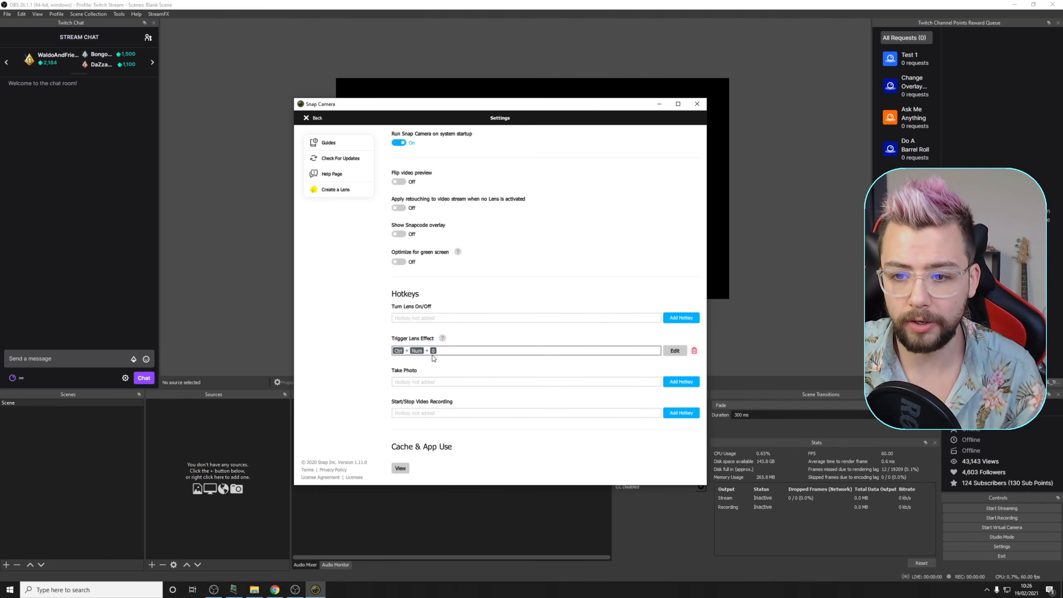
{"action": "scroll", "coordinate": [471, 357], "scroll_direction": "up", "scroll_amount": 3}
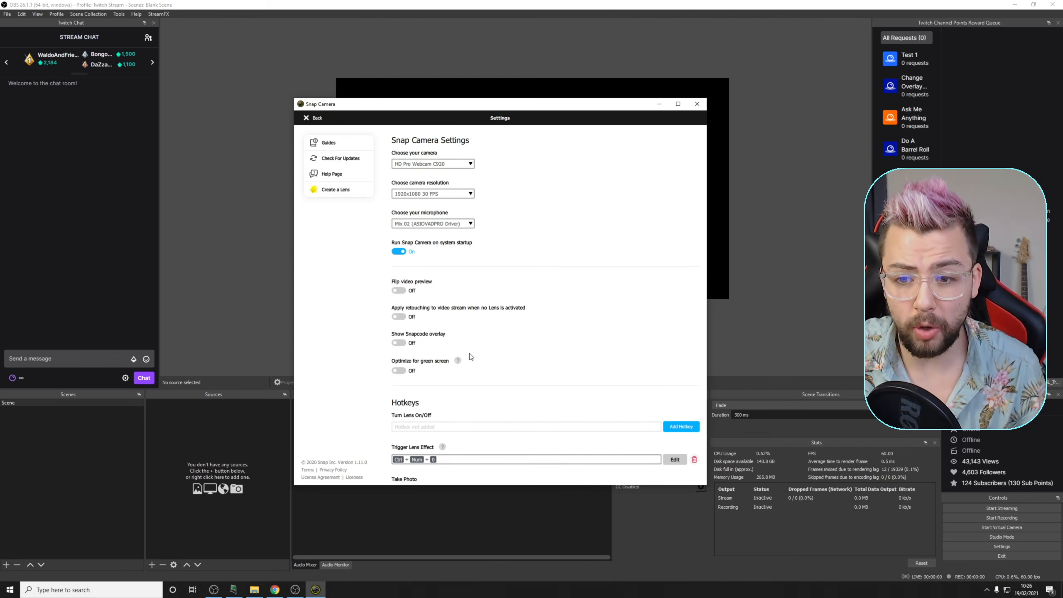
{"action": "left_click", "coordinate": [311, 118]}
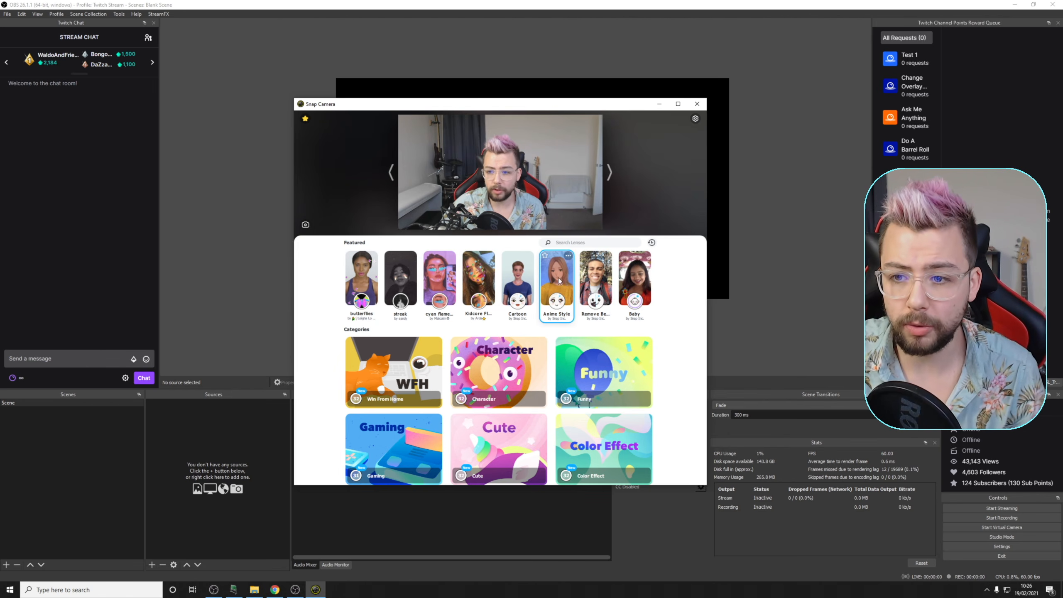
Step: Apply the featured Cartoon lens by Snap Inc. and add it to the favorites
{"action": "left_click", "coordinate": [520, 279]}
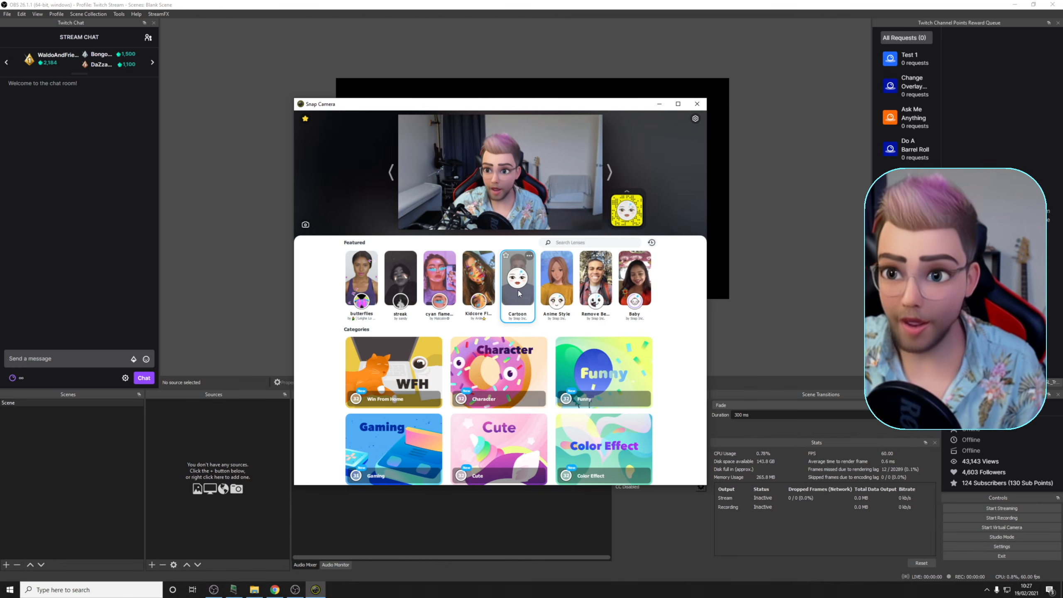
{"action": "left_click", "coordinate": [507, 256]}
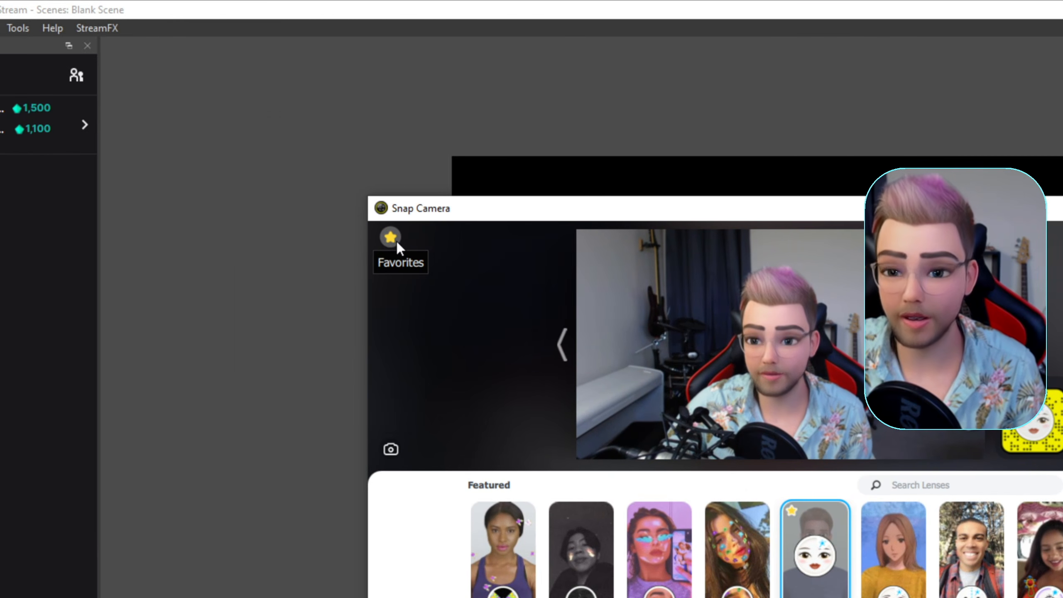
Step: Assign the lens hotkey Ctrl + Num + 2 to the favorite Cartoon lens, and test the other favorite lens's hotkey
{"action": "left_click", "coordinate": [396, 237]}
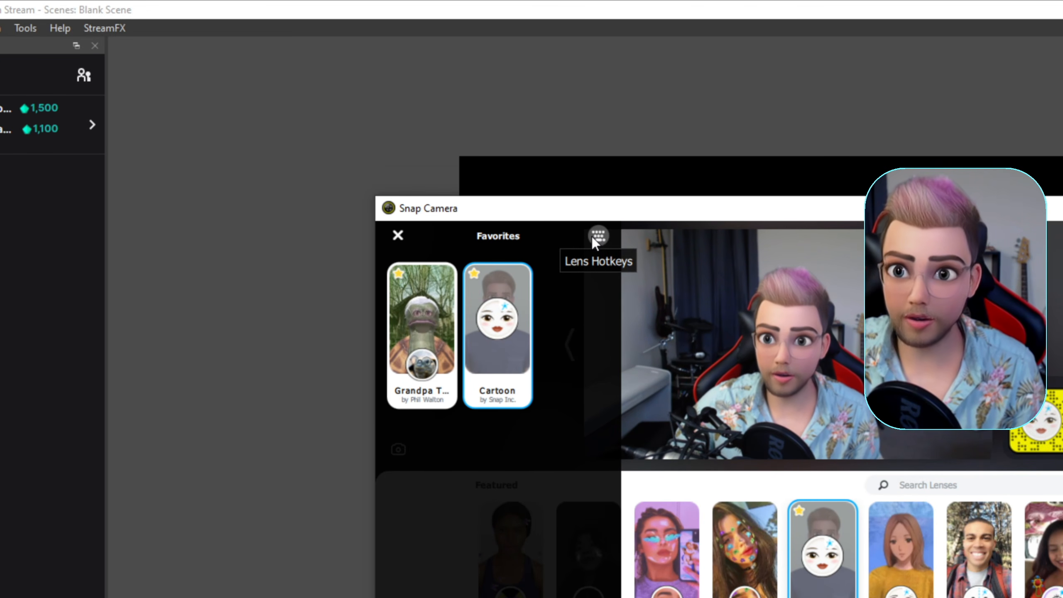
{"action": "left_click", "coordinate": [598, 238]}
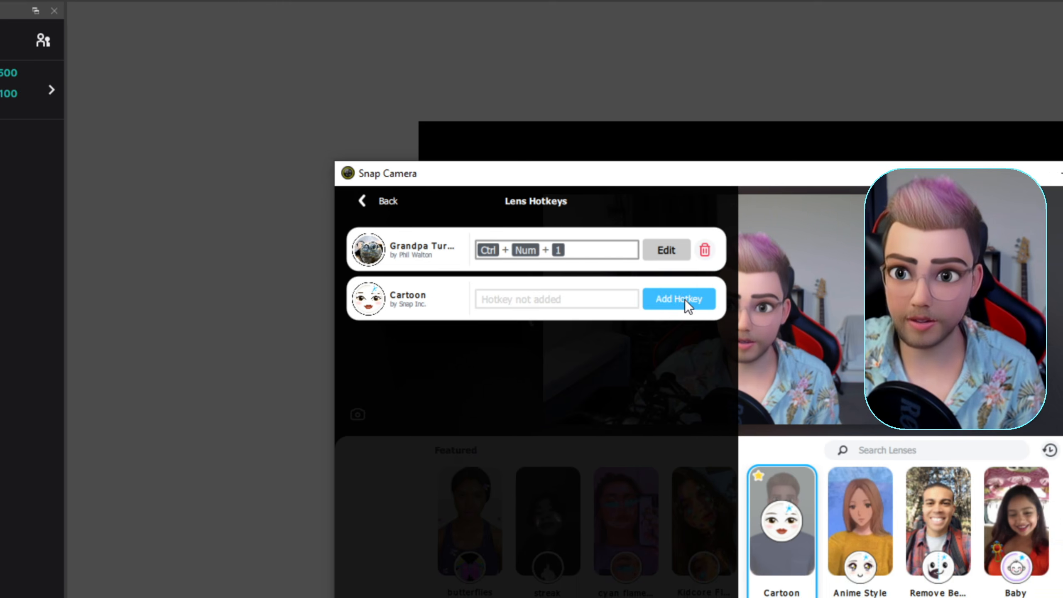
{"action": "left_click", "coordinate": [685, 299]}
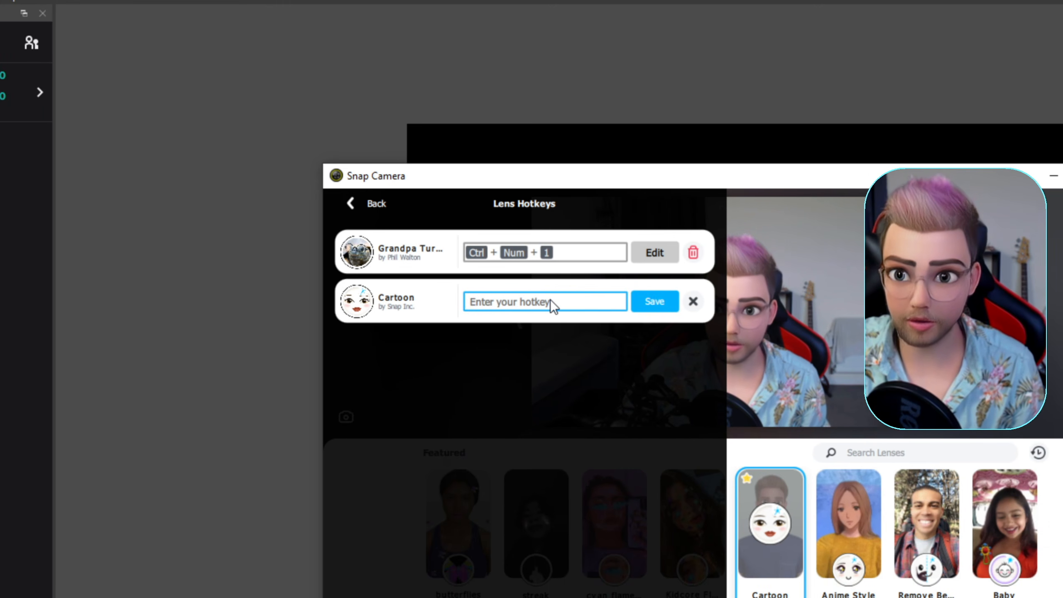
{"action": "key", "text": "ctrl+KP_2"}
{"action": "left_click", "coordinate": [646, 303]}
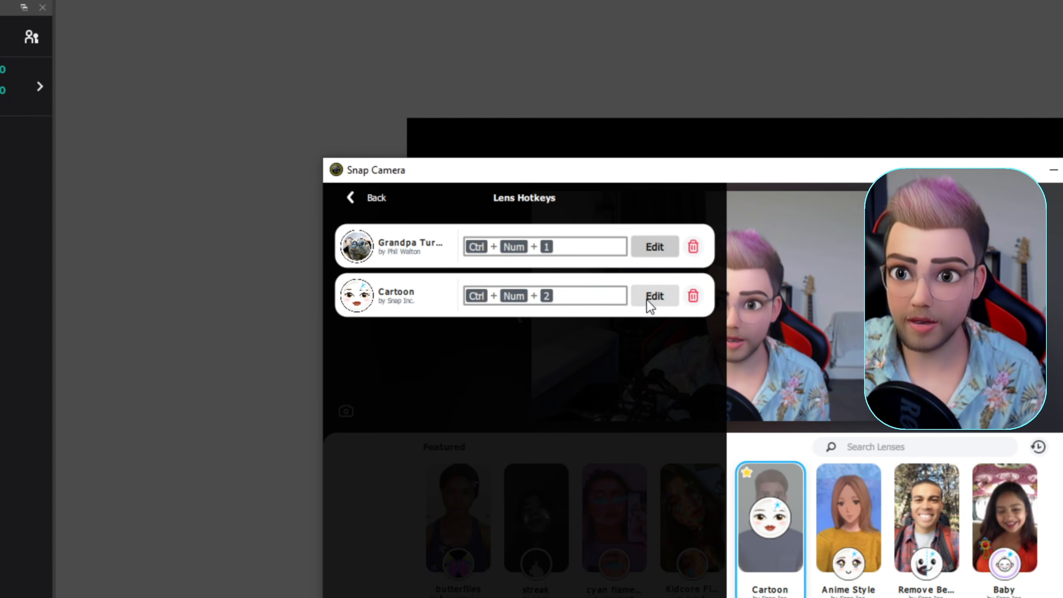
{"action": "key", "text": "ctrl+KP_1"}
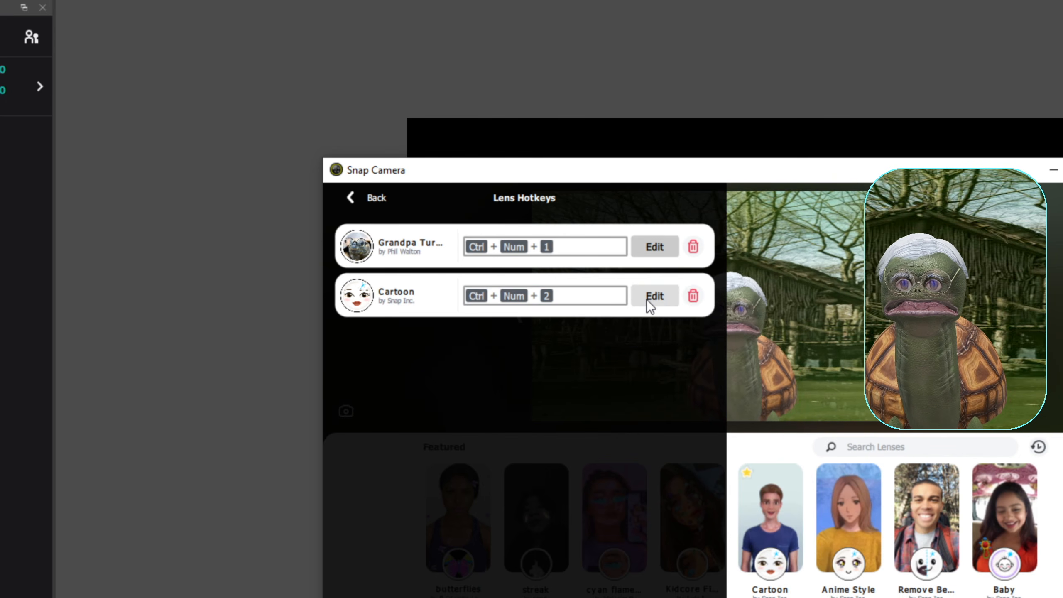
Step: Test the Cartoon lens's hotkey by toggling the lens on and off, and return to the lens overview
{"action": "key", "text": "ctrl+KP_2"}
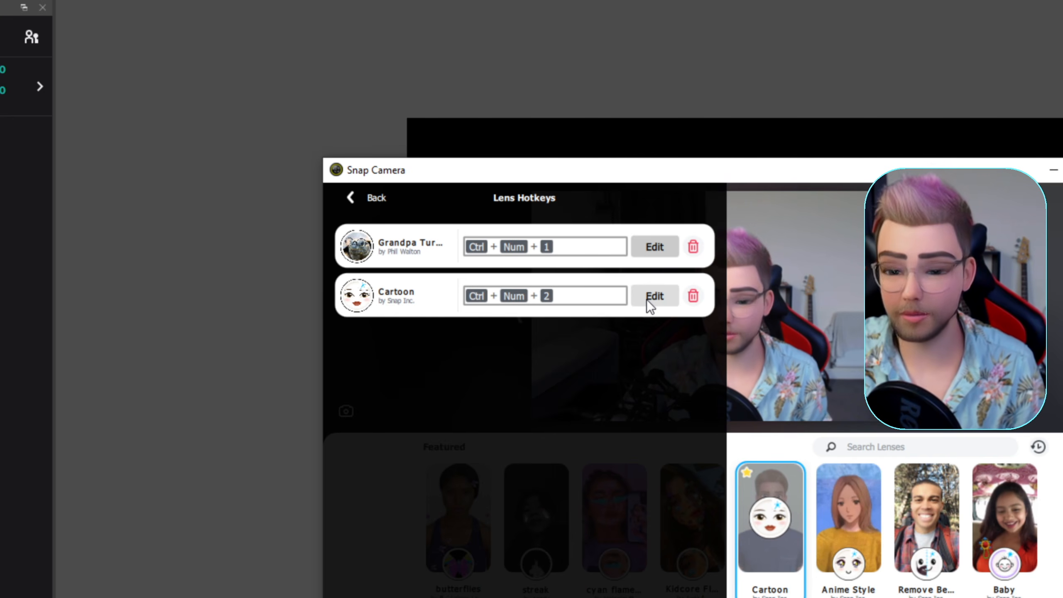
{"action": "key", "text": "ctrl+KP_2"}
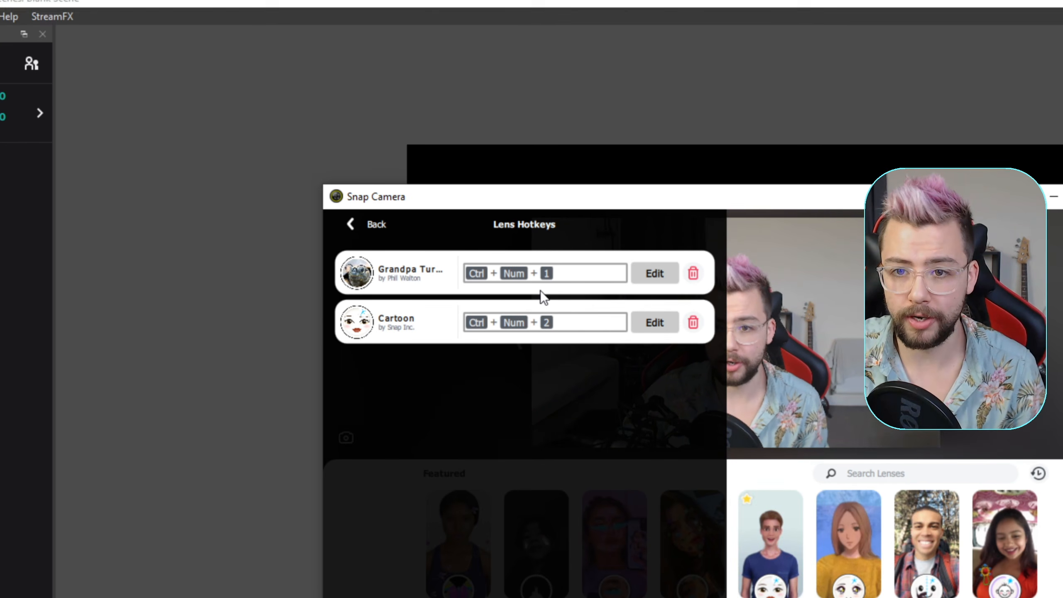
{"action": "left_click", "coordinate": [370, 208]}
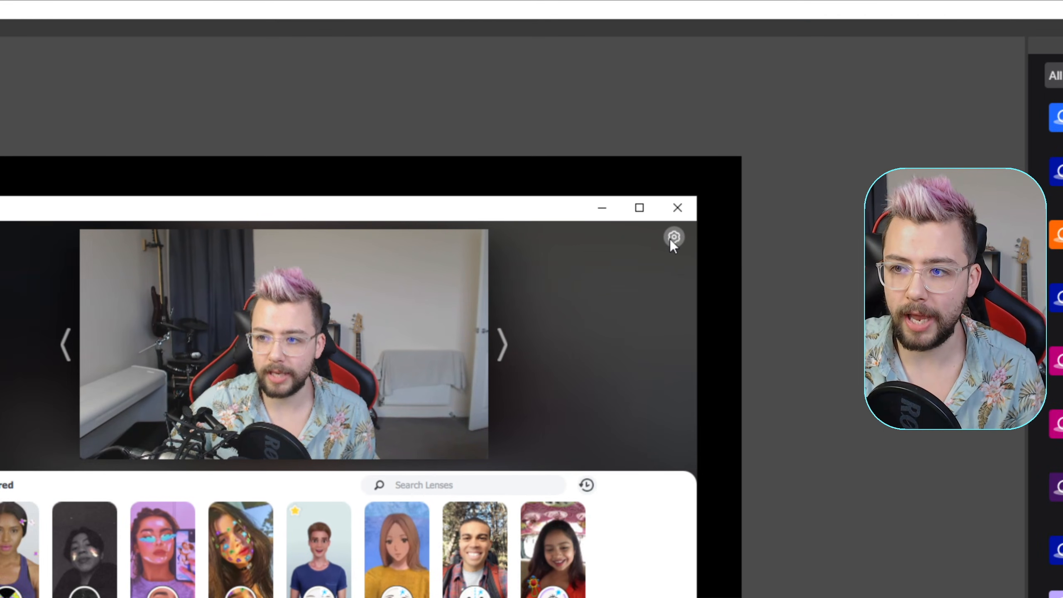
Step: In Snap Camera's settings, enter Ctrl + Num + . as the Turn Lens On/Off hotkey and return to the lens overview
{"action": "left_click", "coordinate": [671, 238]}
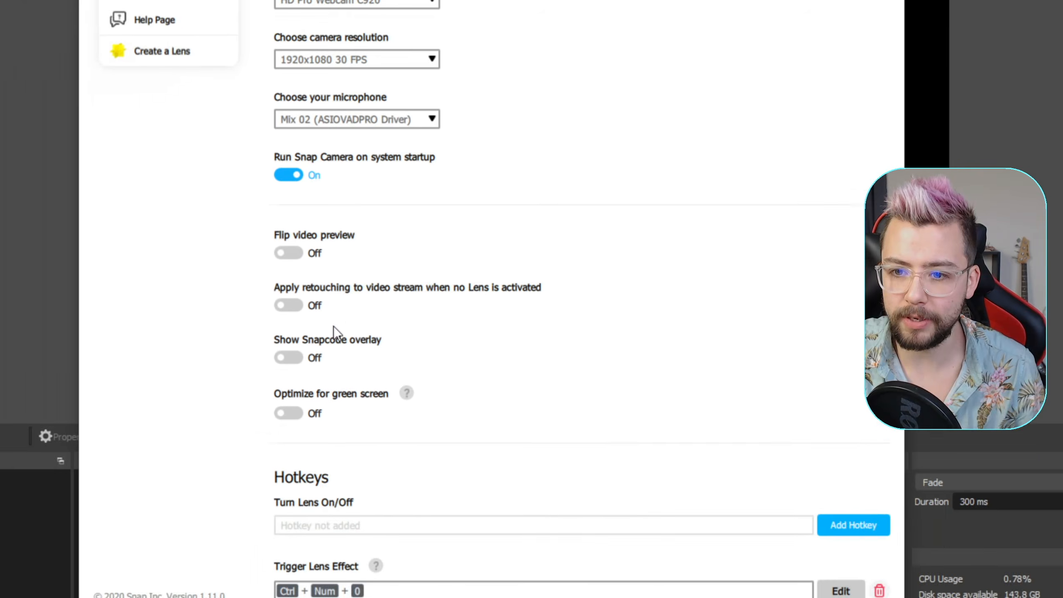
{"action": "scroll", "coordinate": [141, 551], "scroll_direction": "down", "scroll_amount": 1}
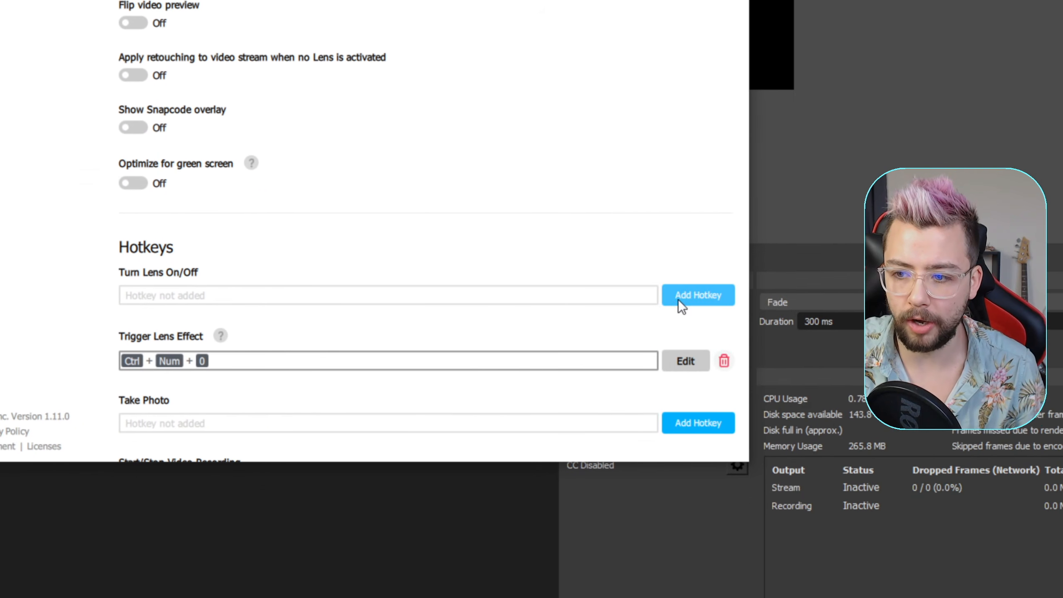
{"action": "left_click", "coordinate": [678, 299]}
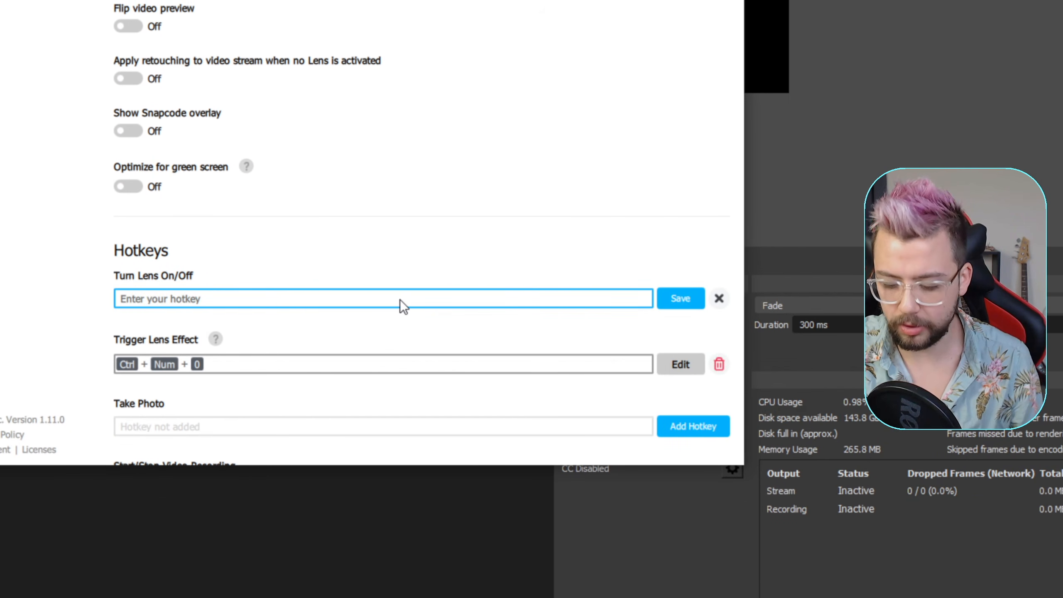
{"action": "key", "text": "ctrl+KP_Decimal"}
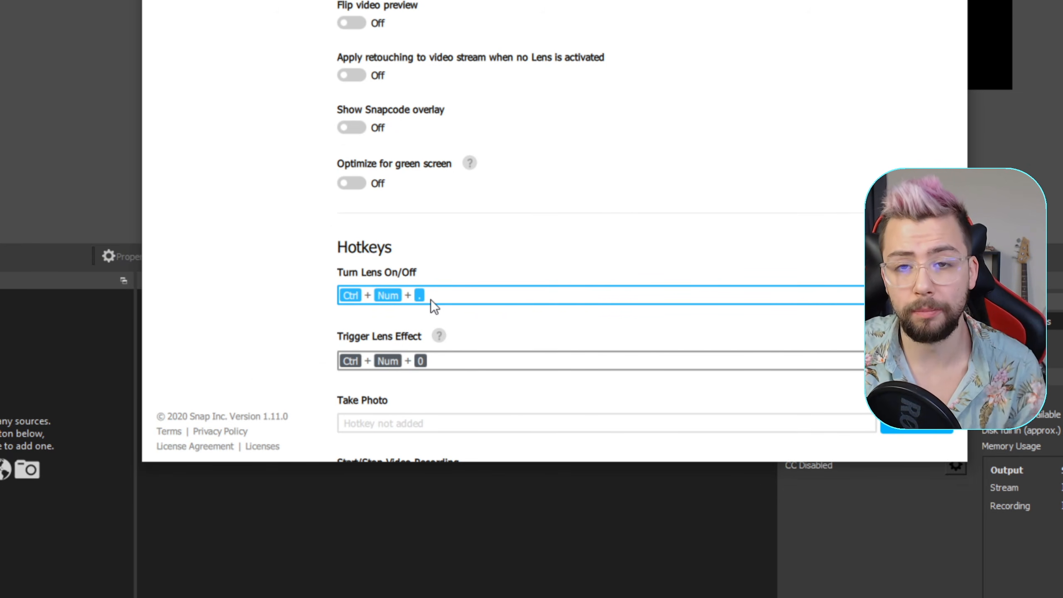
{"action": "key", "text": "ctrl+KP_Divide"}
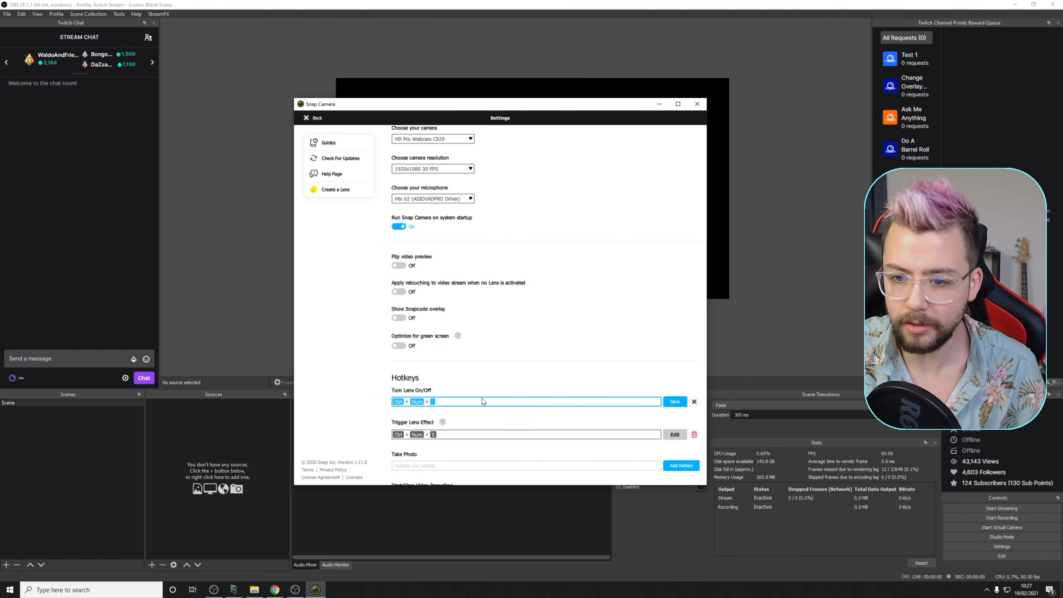
{"action": "left_click", "coordinate": [315, 118]}
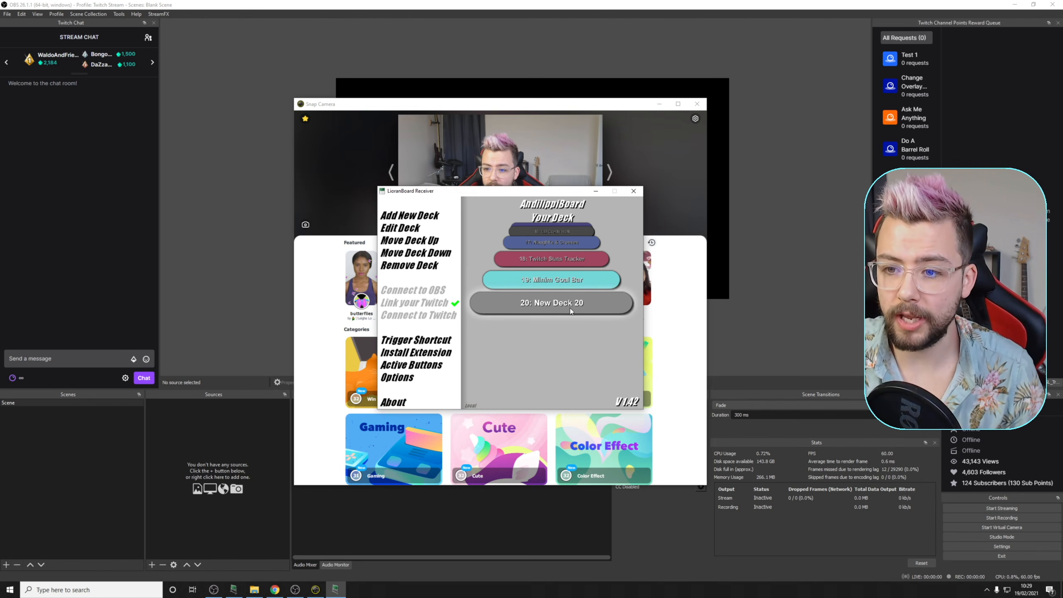
Step: In LioranBoard Receiver, open New Deck 20 for editing and create a blank button named turtle in the first grid cell
{"action": "double_click", "coordinate": [560, 304]}
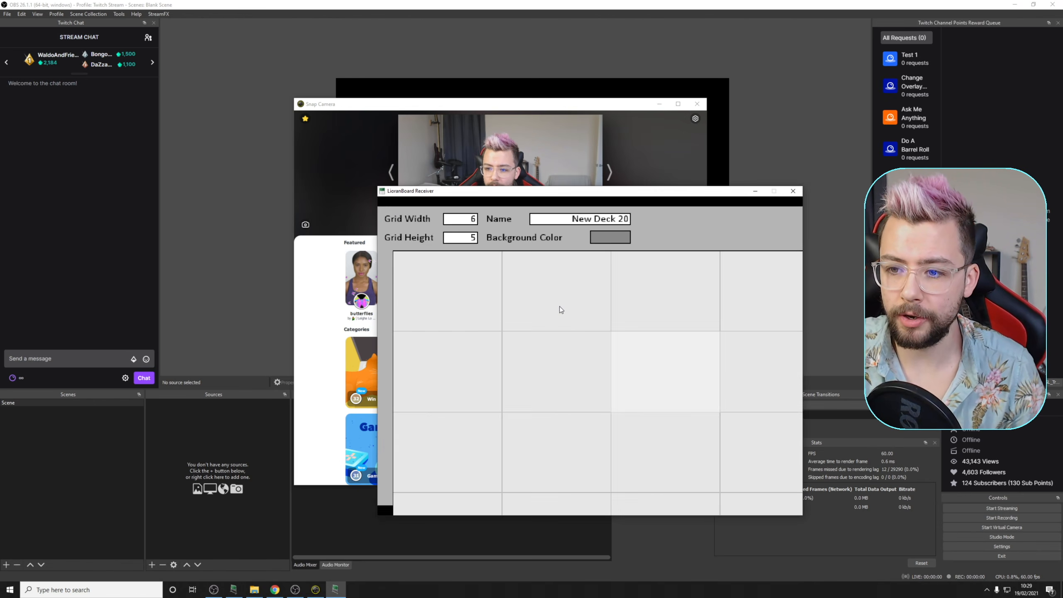
{"action": "left_click", "coordinate": [422, 258]}
{"action": "left_click", "coordinate": [485, 262]}
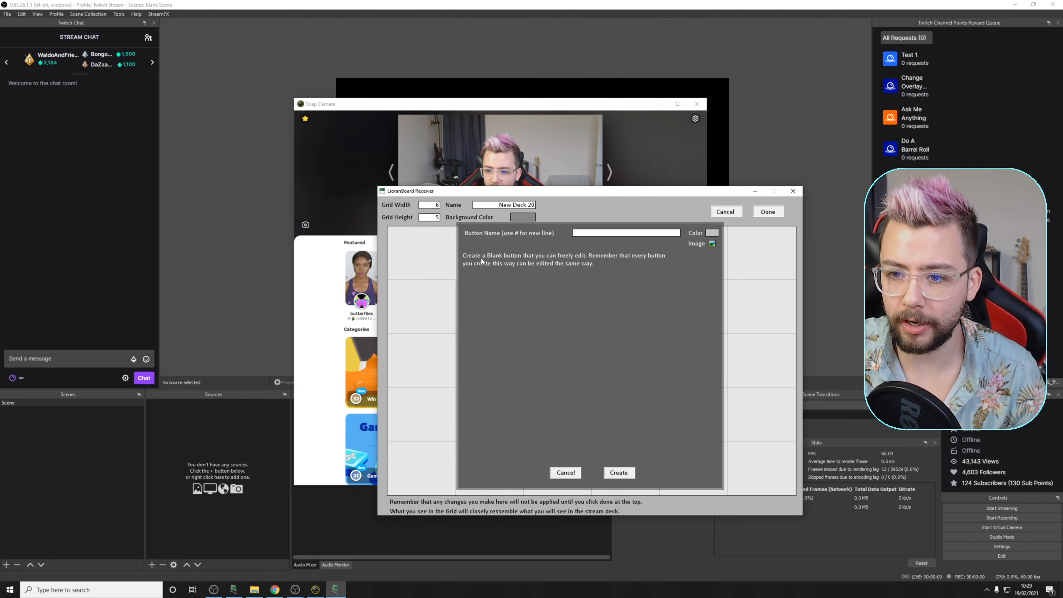
{"action": "left_click", "coordinate": [653, 234]}
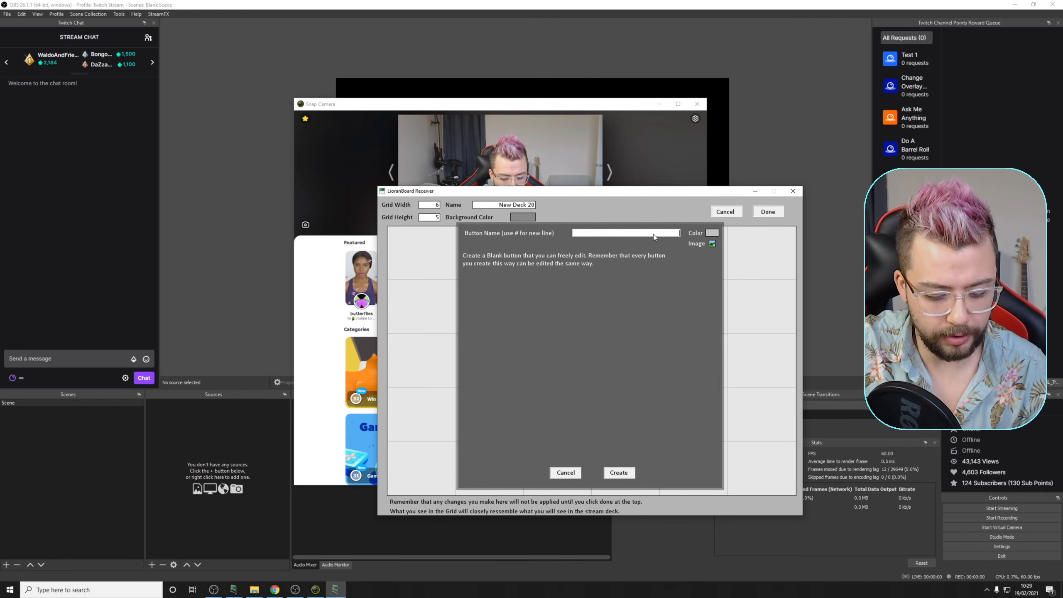
{"action": "type", "text": "turtle"}
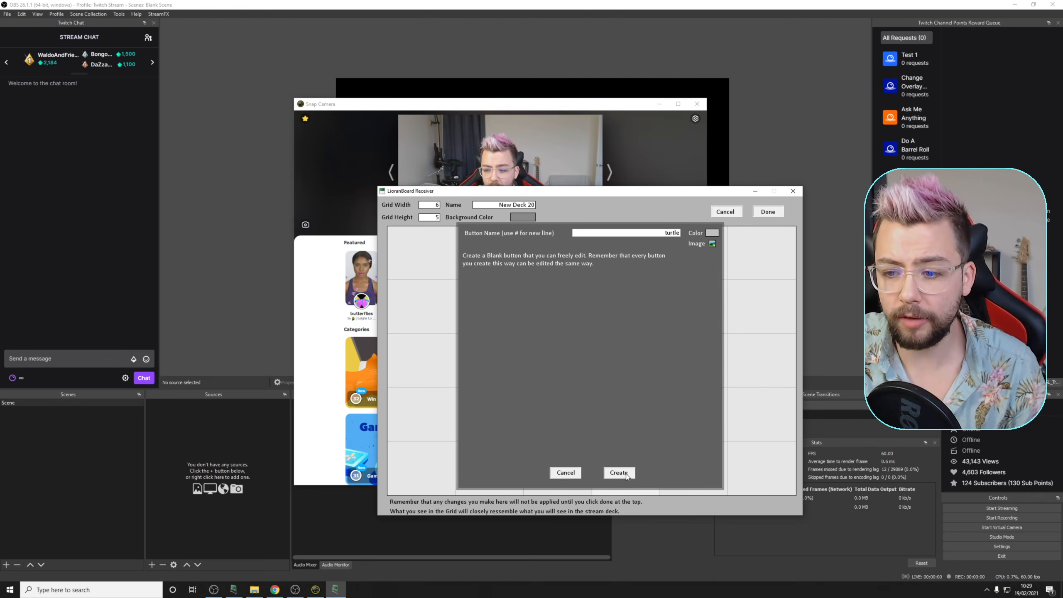
{"action": "key", "text": "Return"}
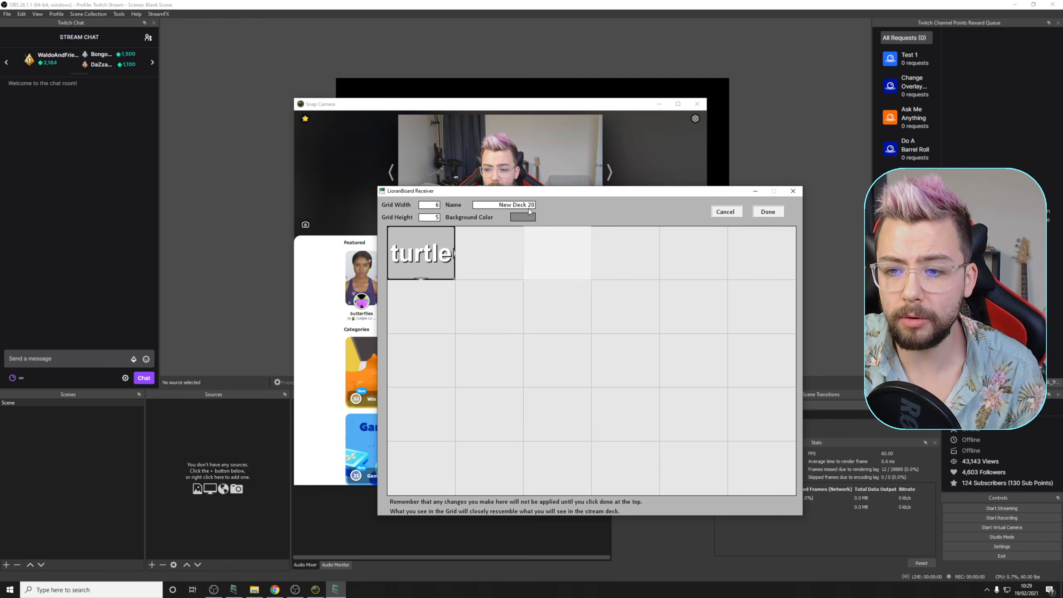
Step: Add a keyboard macro to the turtle button with the keypresses LCtrl and Numpad 1
{"action": "left_click_drag", "start_coordinate": [520, 189], "coordinate": [474, 158]}
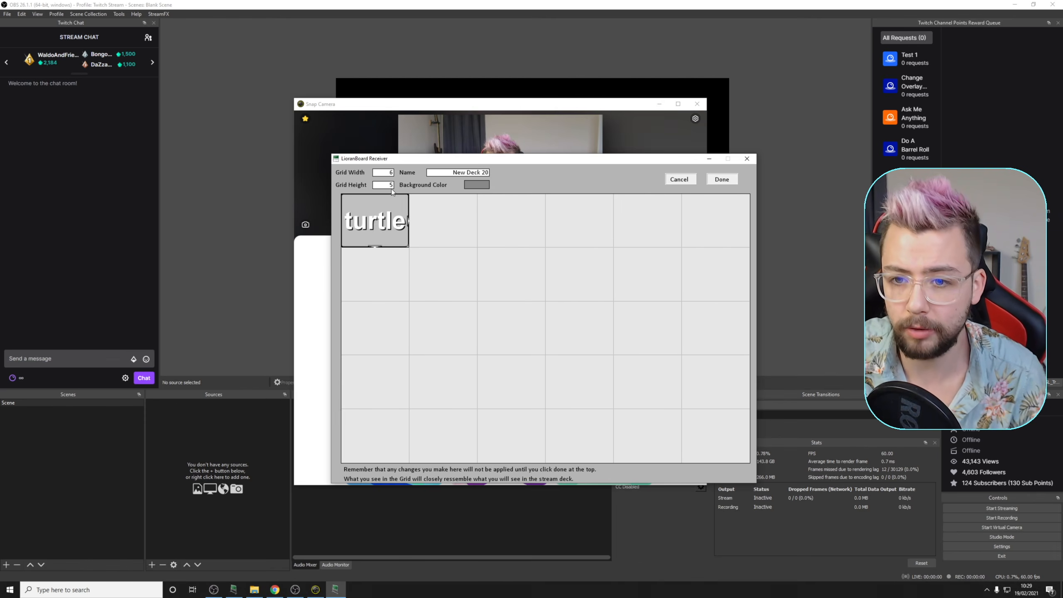
{"action": "right_click", "coordinate": [380, 223]}
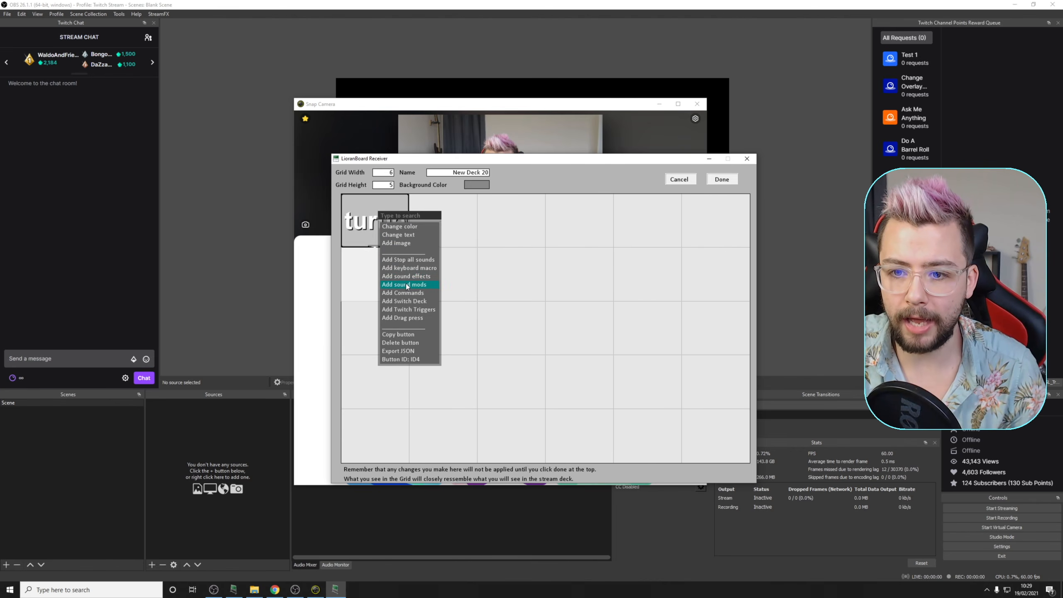
{"action": "left_click", "coordinate": [408, 268]}
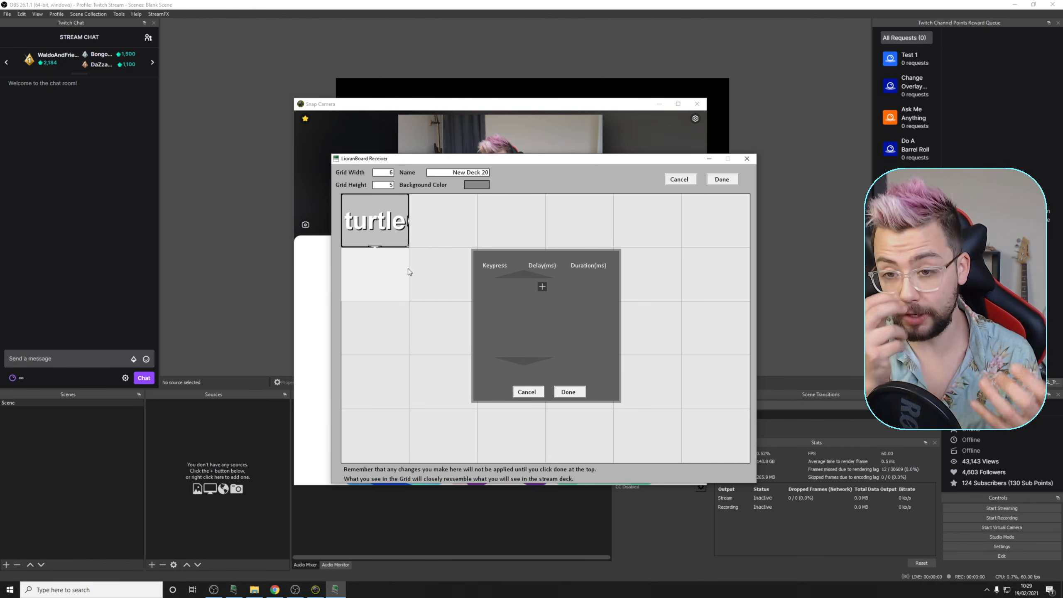
{"action": "left_click", "coordinate": [542, 286]}
{"action": "left_click", "coordinate": [512, 289]}
{"action": "key", "text": "ctrl"}
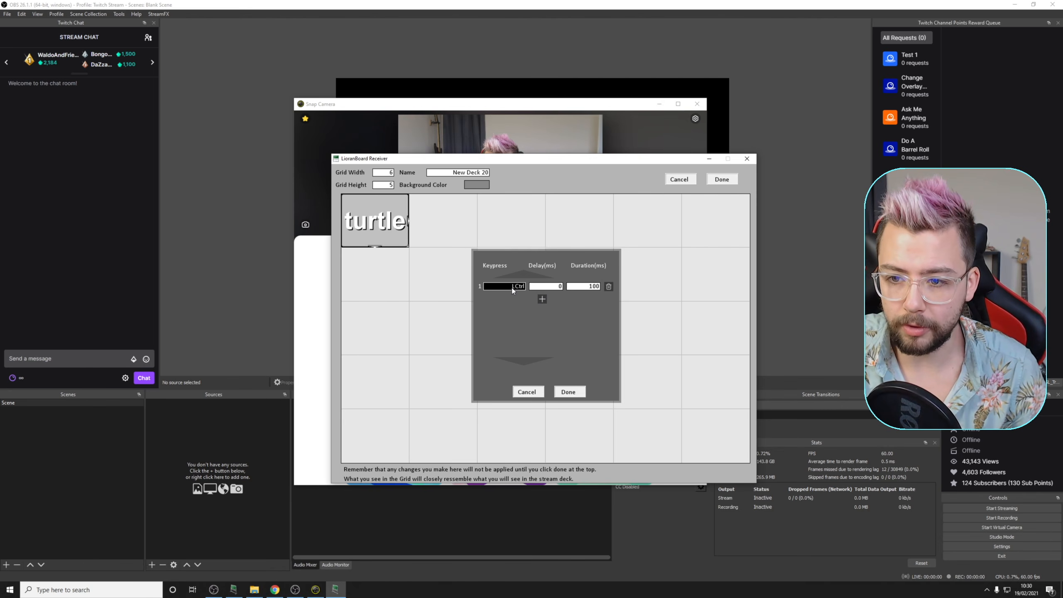
{"action": "left_click", "coordinate": [542, 299]}
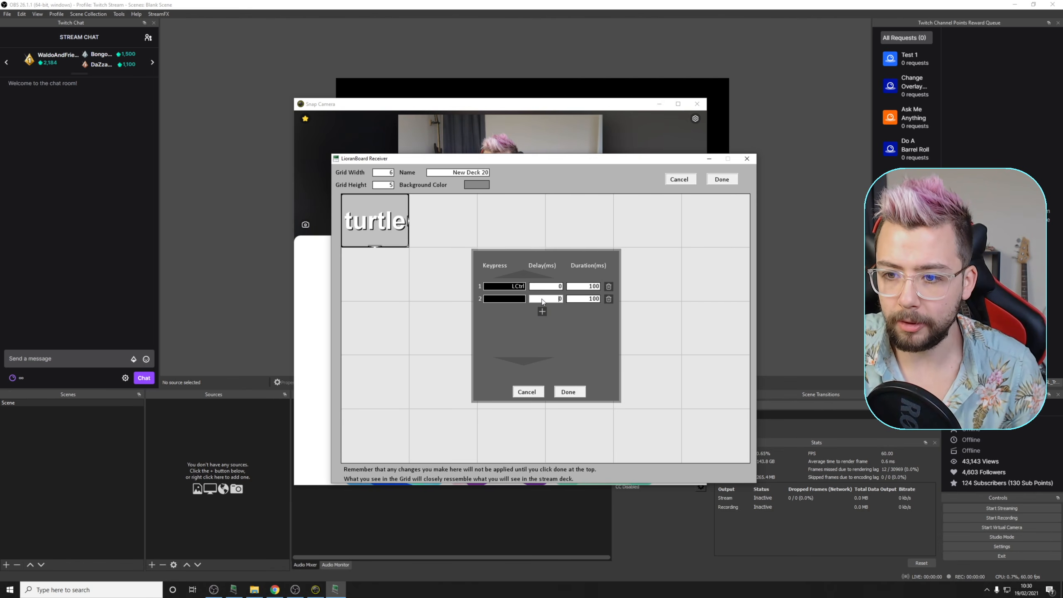
{"action": "left_click", "coordinate": [512, 300]}
{"action": "key", "text": "KP_1"}
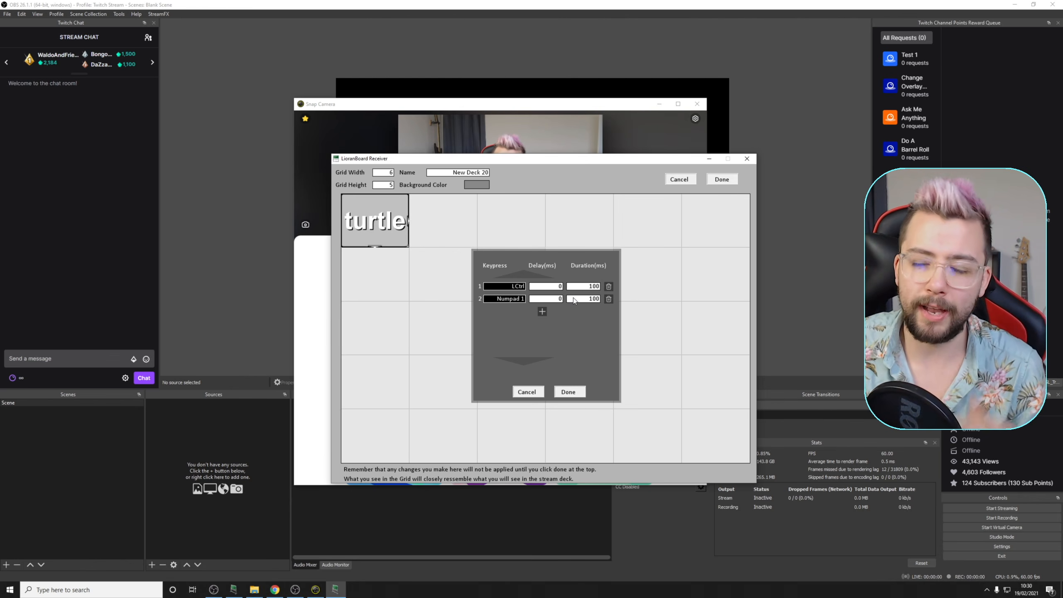
{"action": "left_click", "coordinate": [569, 392]}
Step: Copy the turtle button into the neighbouring grid cell and change the copy's text to cartoon
{"action": "right_click", "coordinate": [387, 226]}
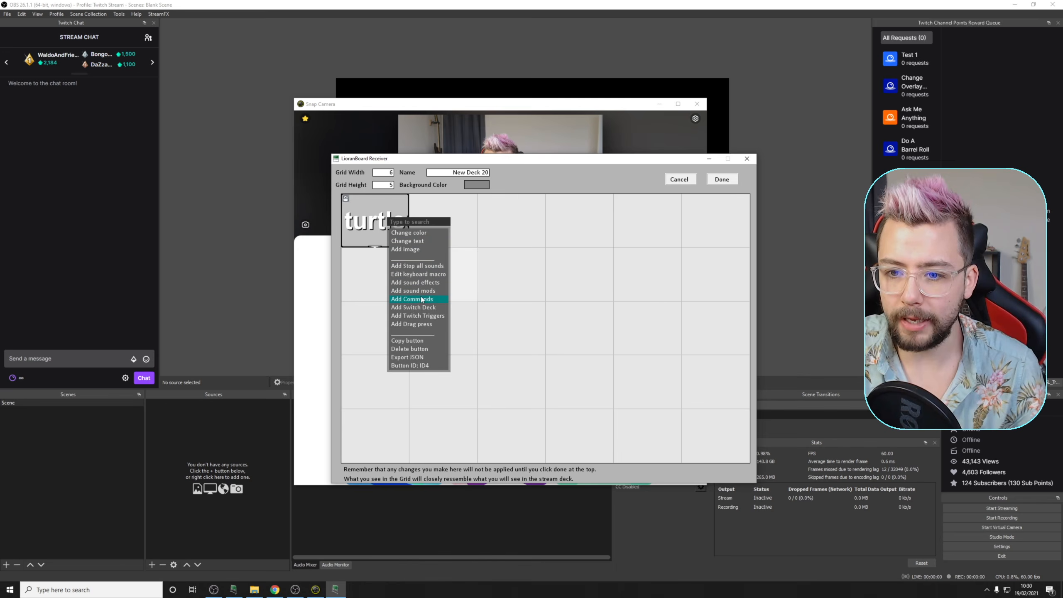
{"action": "left_click", "coordinate": [419, 340]}
{"action": "left_click", "coordinate": [443, 221]}
{"action": "left_click", "coordinate": [456, 218]}
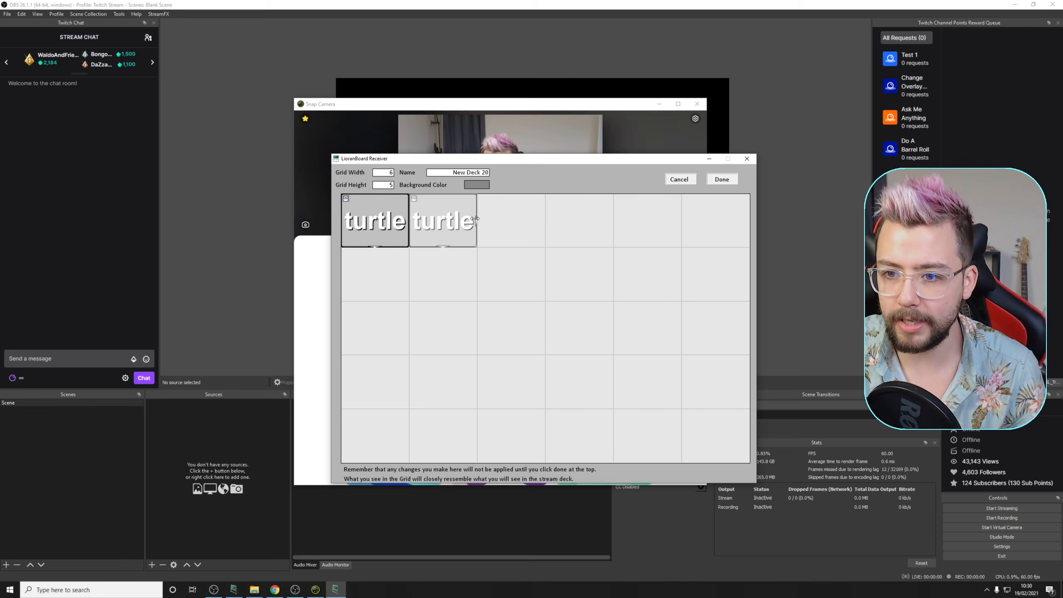
{"action": "right_click", "coordinate": [474, 218]}
{"action": "left_click", "coordinate": [481, 227]}
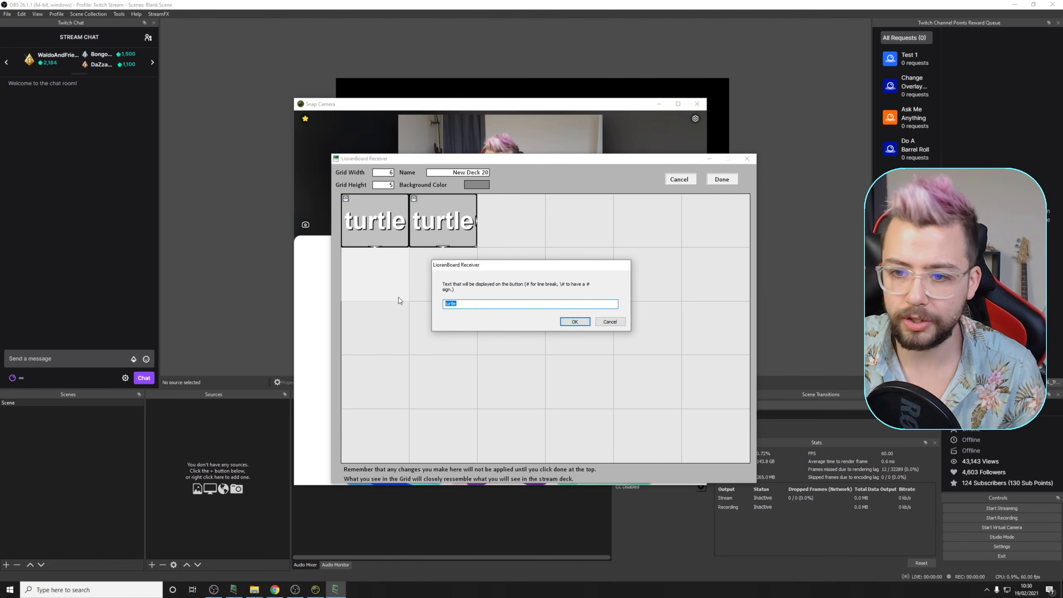
{"action": "type", "text": "cartoon"}
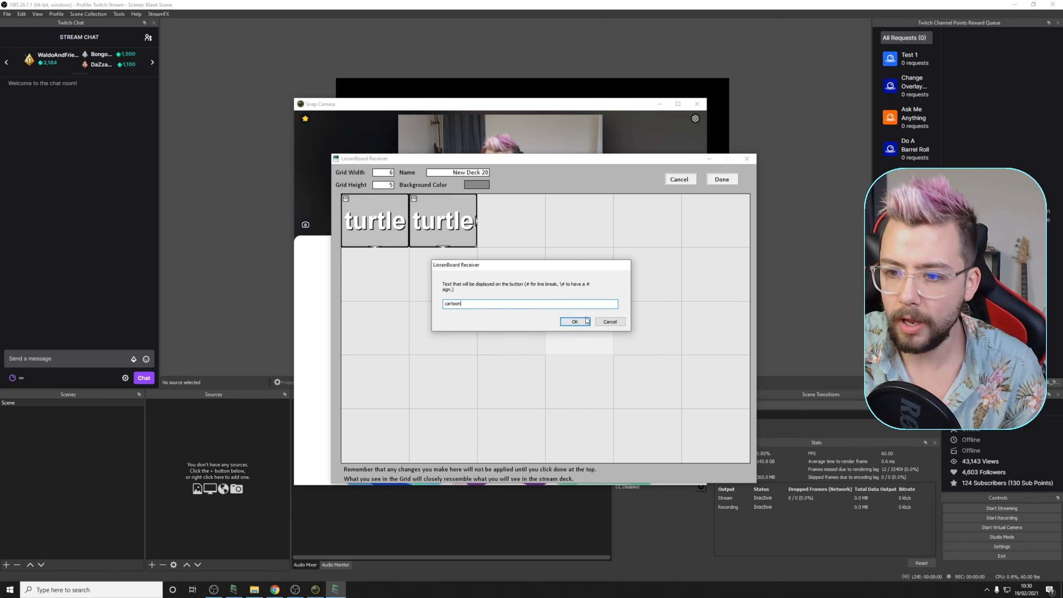
{"action": "key", "text": "Return"}
Step: Set the second keypress of the cartoon button's keyboard macro to Numpad 2
{"action": "right_click", "coordinate": [454, 218]}
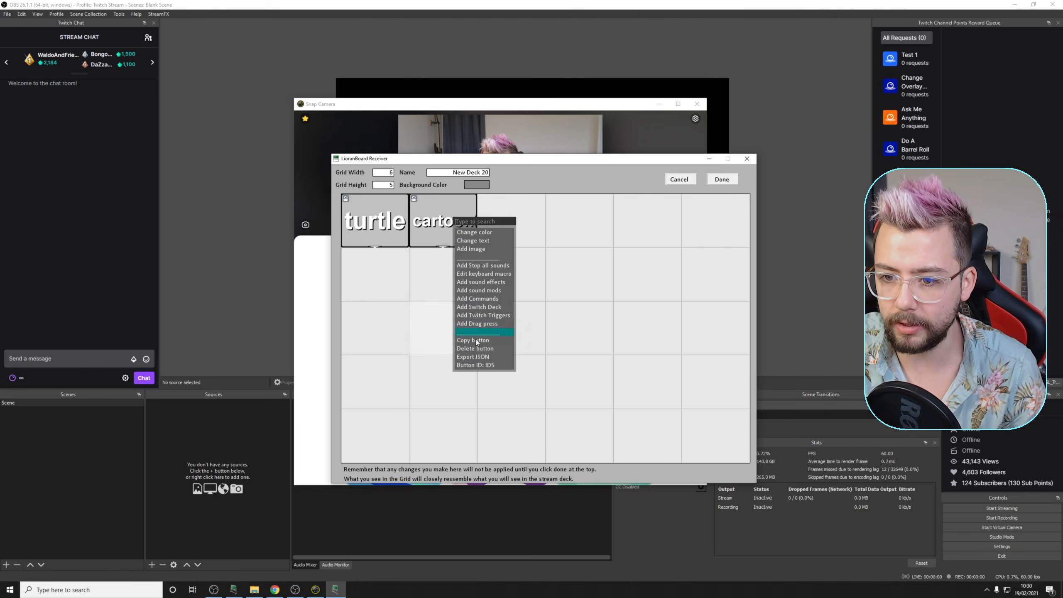
{"action": "left_click", "coordinate": [479, 274]}
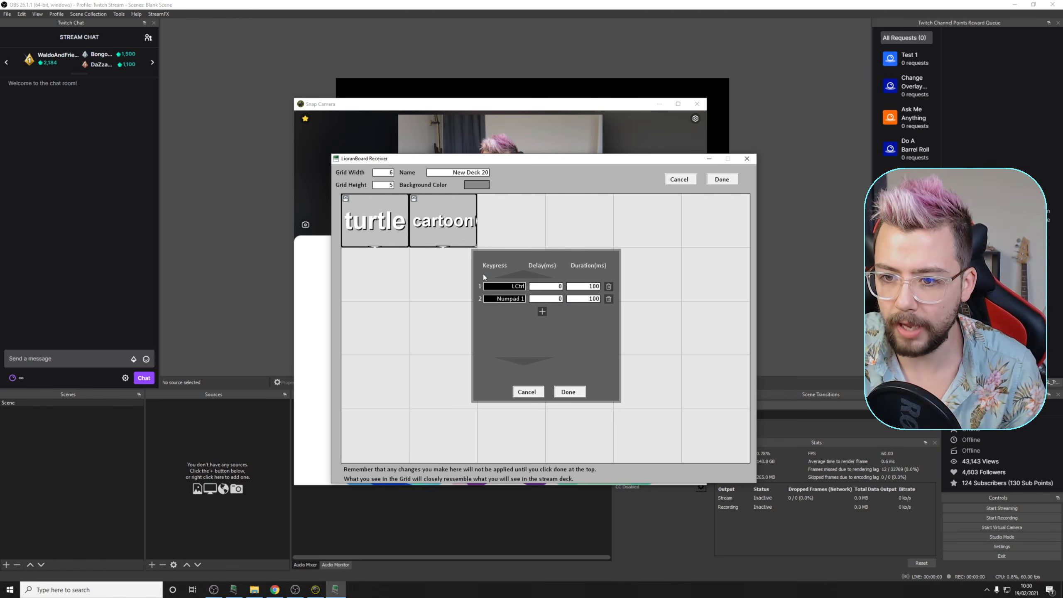
{"action": "left_click", "coordinate": [515, 298]}
{"action": "key", "text": "KP_2"}
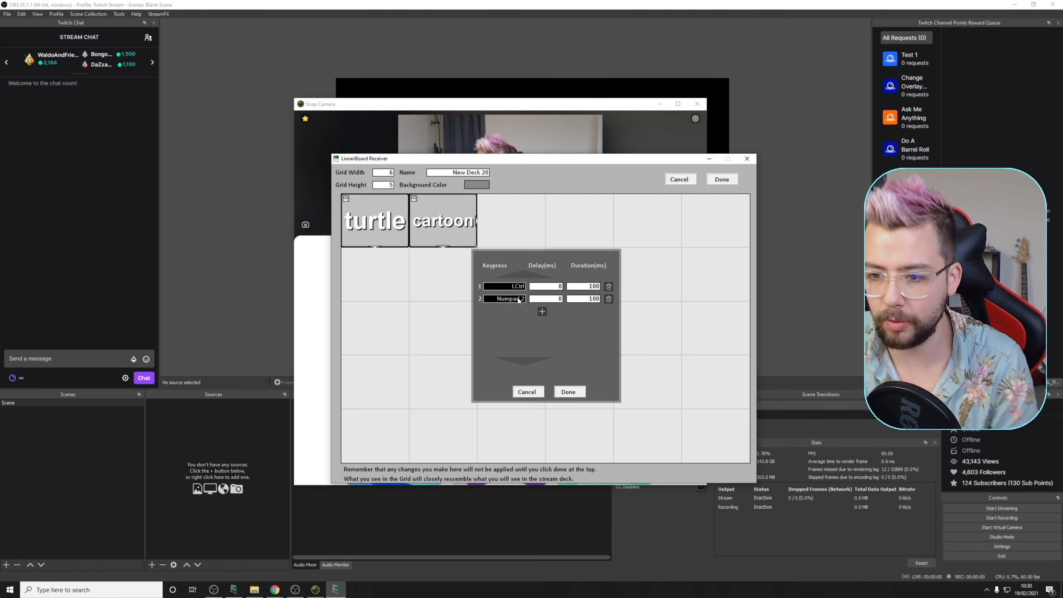
{"action": "left_click", "coordinate": [579, 393]}
Step: Paste another copy of the turtle button into the third grid cell and change its text to off
{"action": "left_click", "coordinate": [512, 223]}
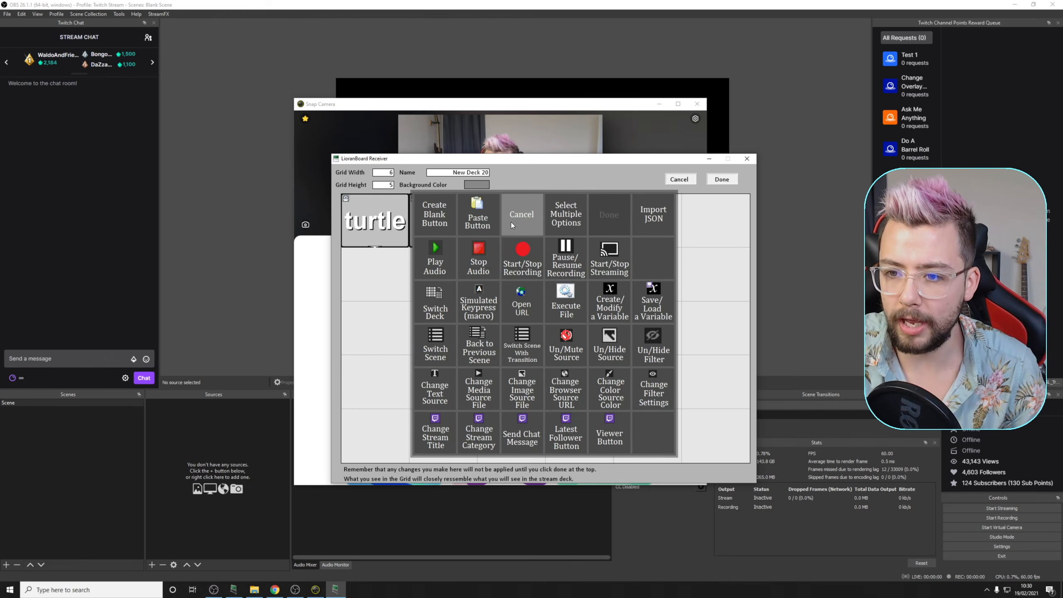
{"action": "left_click", "coordinate": [509, 227]}
{"action": "right_click", "coordinate": [510, 221]}
{"action": "left_click", "coordinate": [530, 243]}
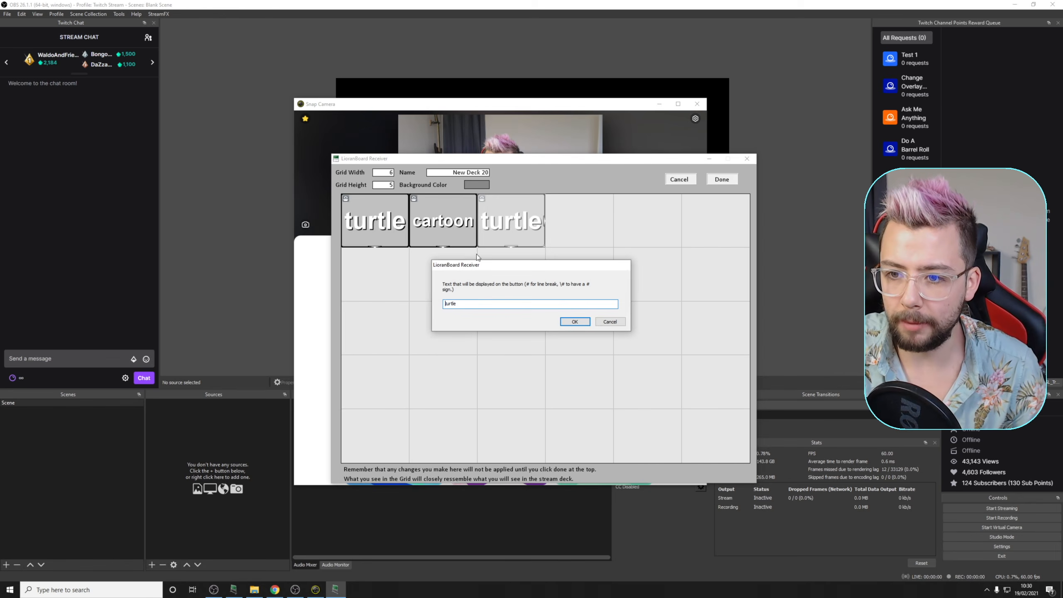
{"action": "type", "text": "off"}
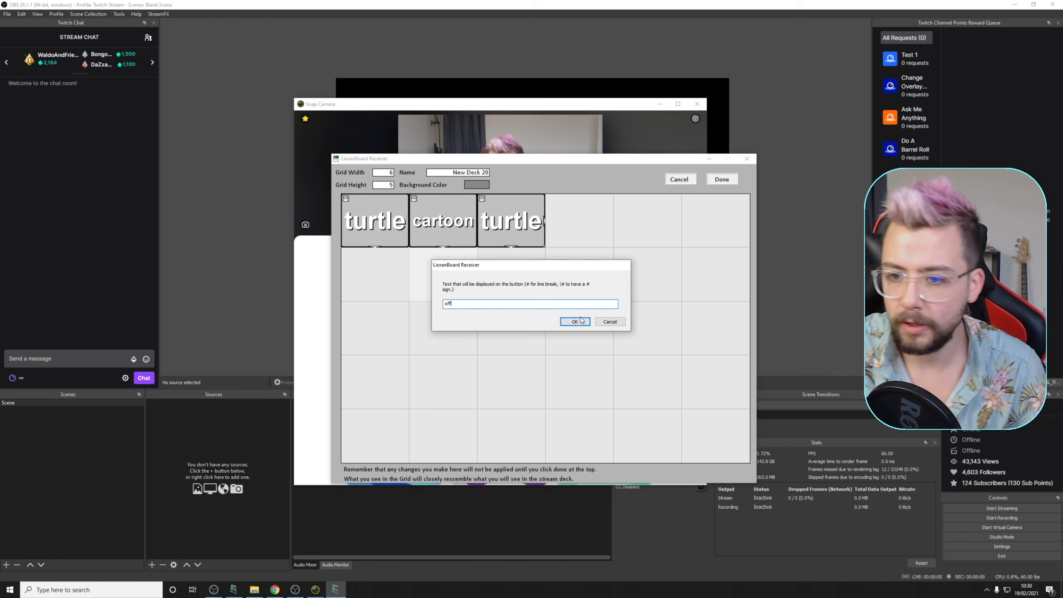
{"action": "left_click", "coordinate": [576, 321]}
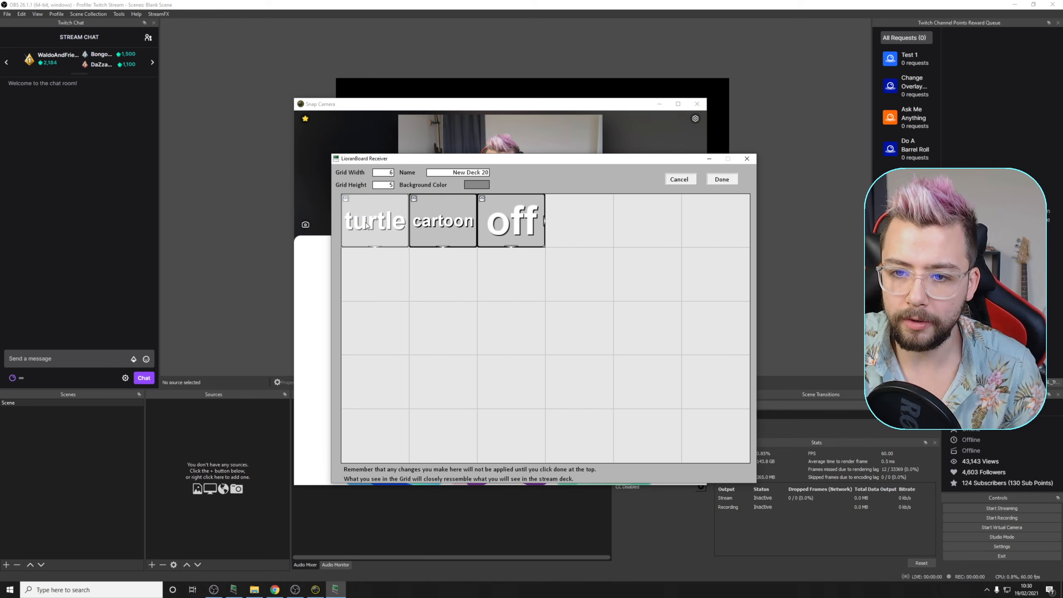
Step: Replace the second keypress of the off button's keyboard macro to match the Turn Lens On/Off hotkey
{"action": "right_click", "coordinate": [513, 220]}
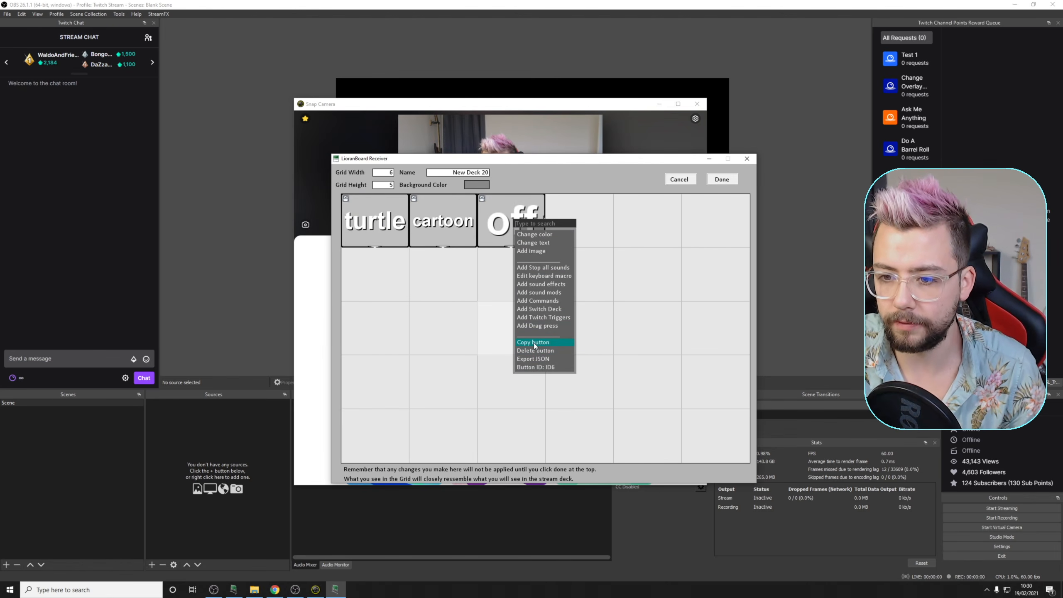
{"action": "left_click", "coordinate": [535, 277]}
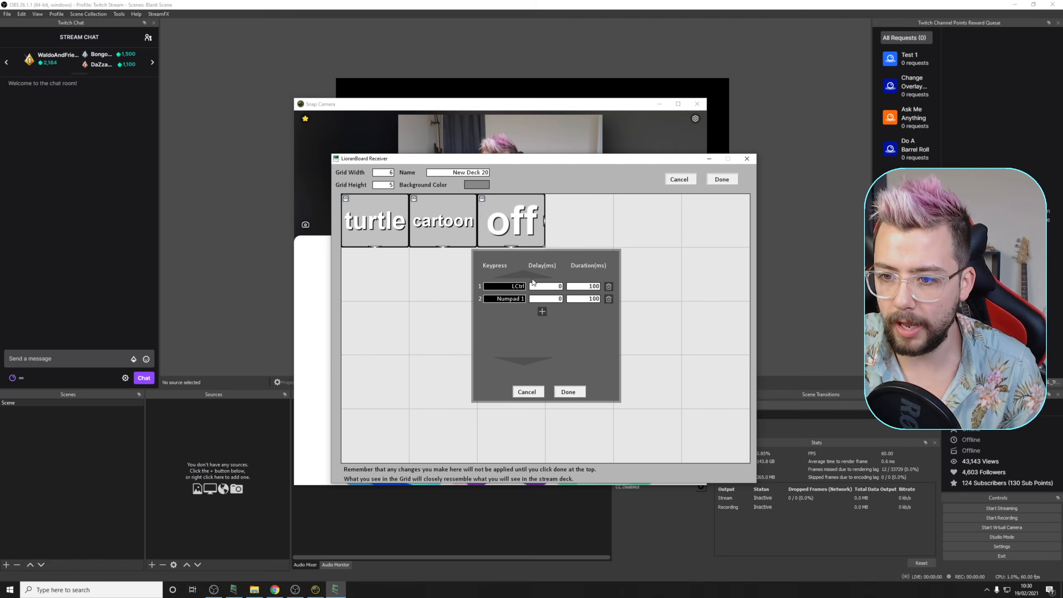
{"action": "left_click", "coordinate": [516, 300]}
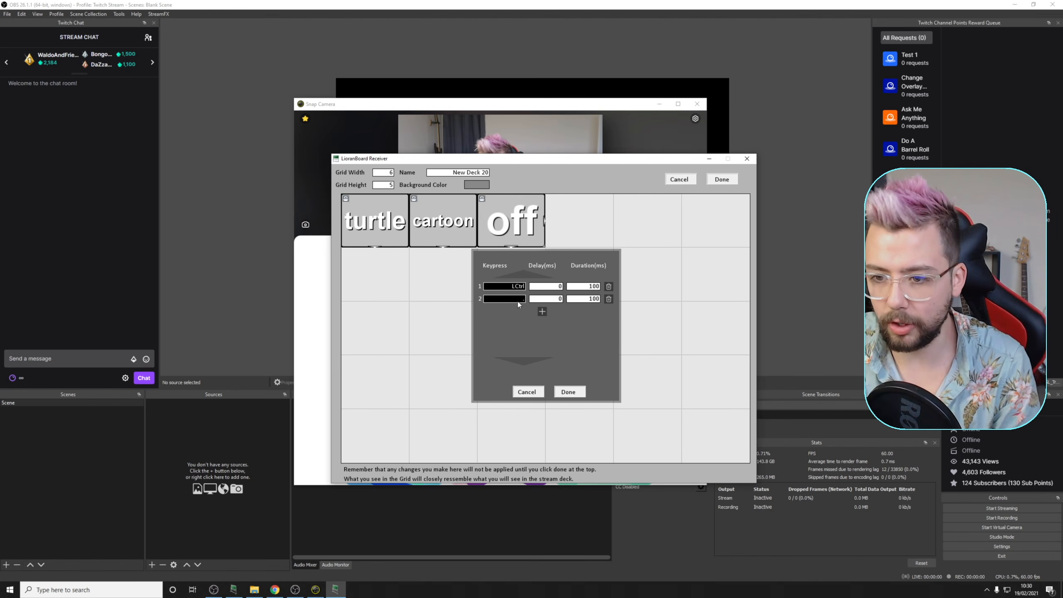
{"action": "left_click", "coordinate": [569, 390]}
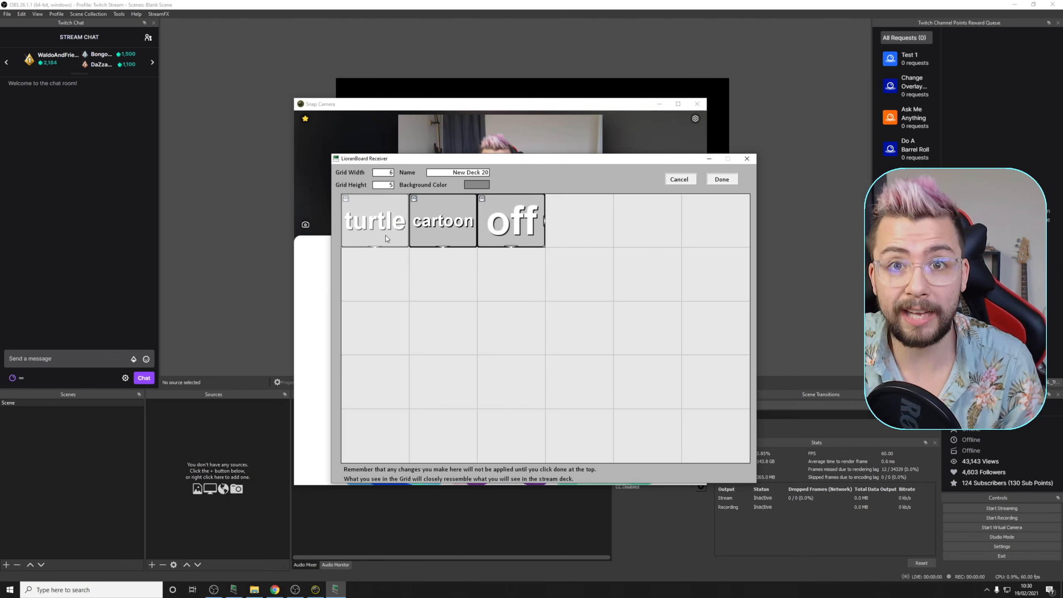
Step: Add a Twitch Chat Message trigger with the message !turtle to the turtle button
{"action": "right_click", "coordinate": [375, 219]}
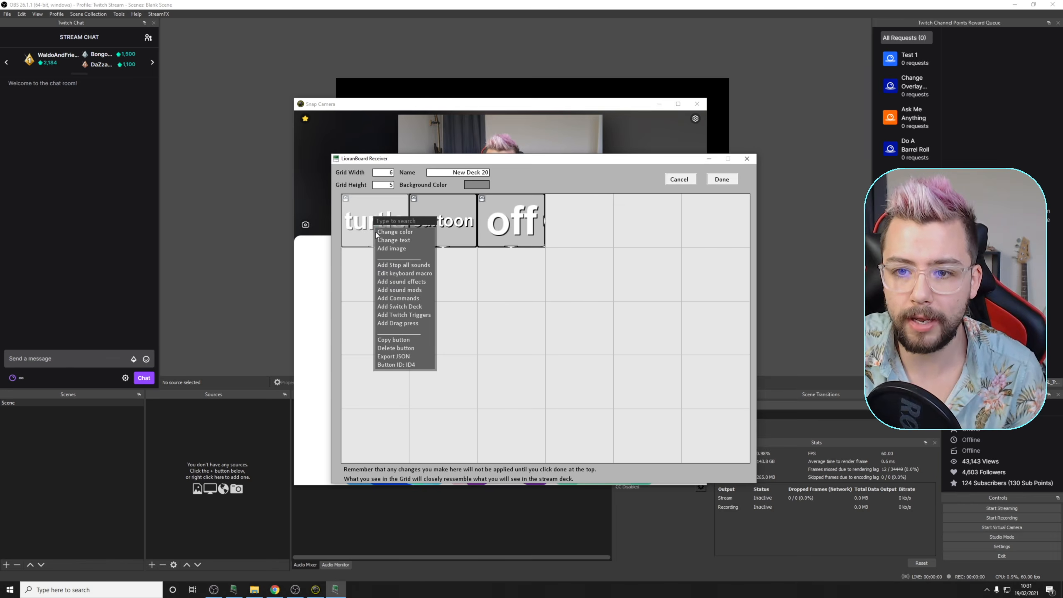
{"action": "left_click", "coordinate": [404, 314]}
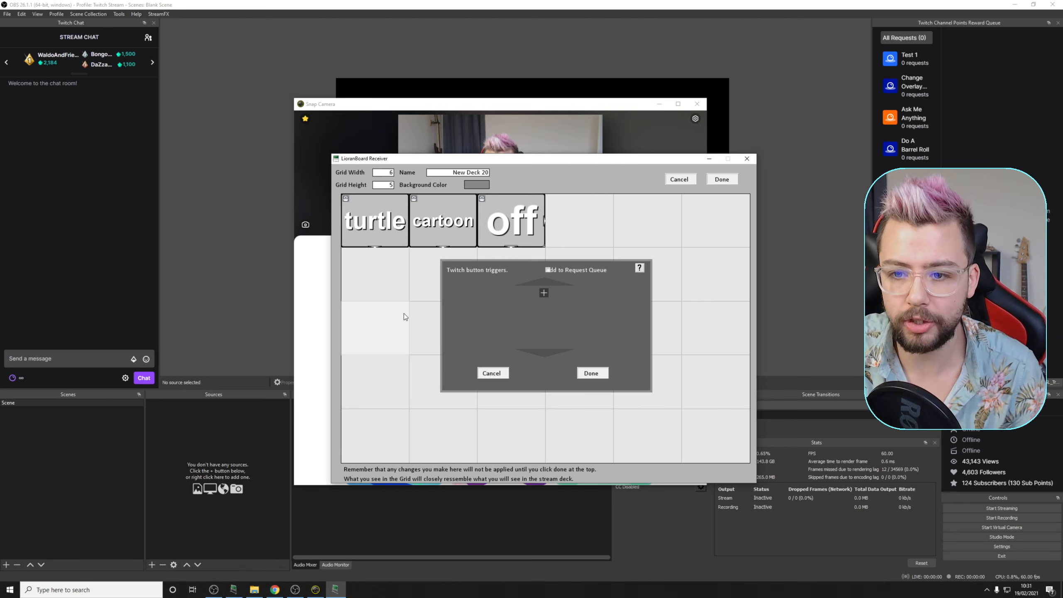
{"action": "left_click", "coordinate": [544, 292]}
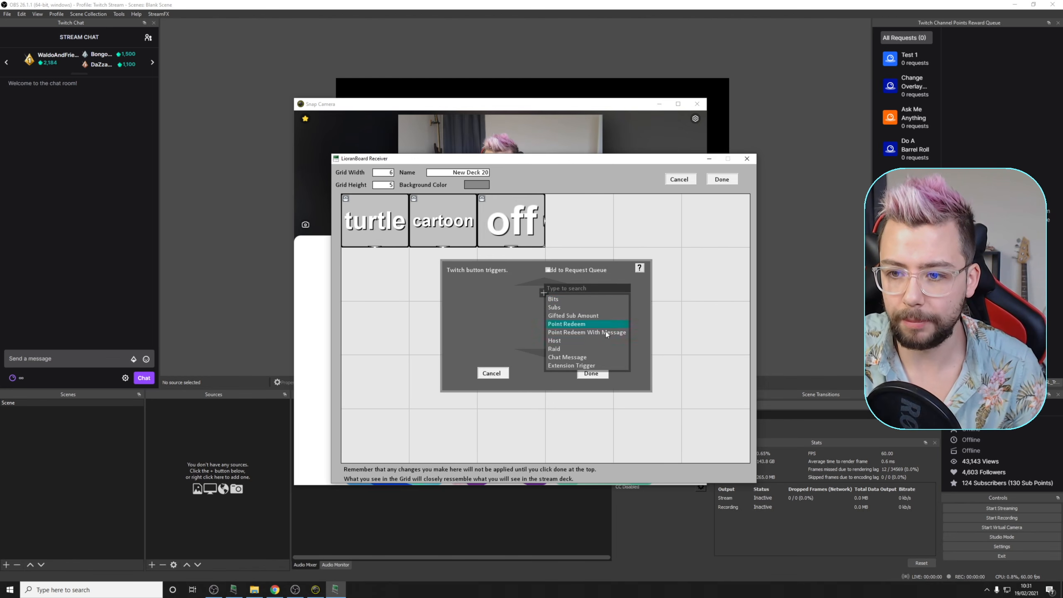
{"action": "left_click", "coordinate": [573, 357]}
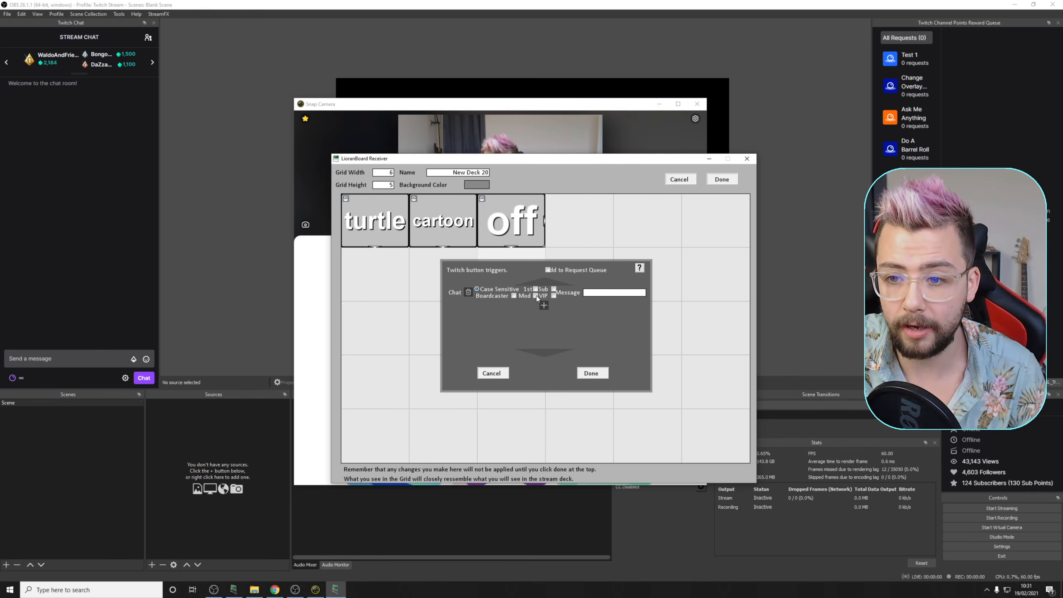
{"action": "left_click", "coordinate": [615, 293]}
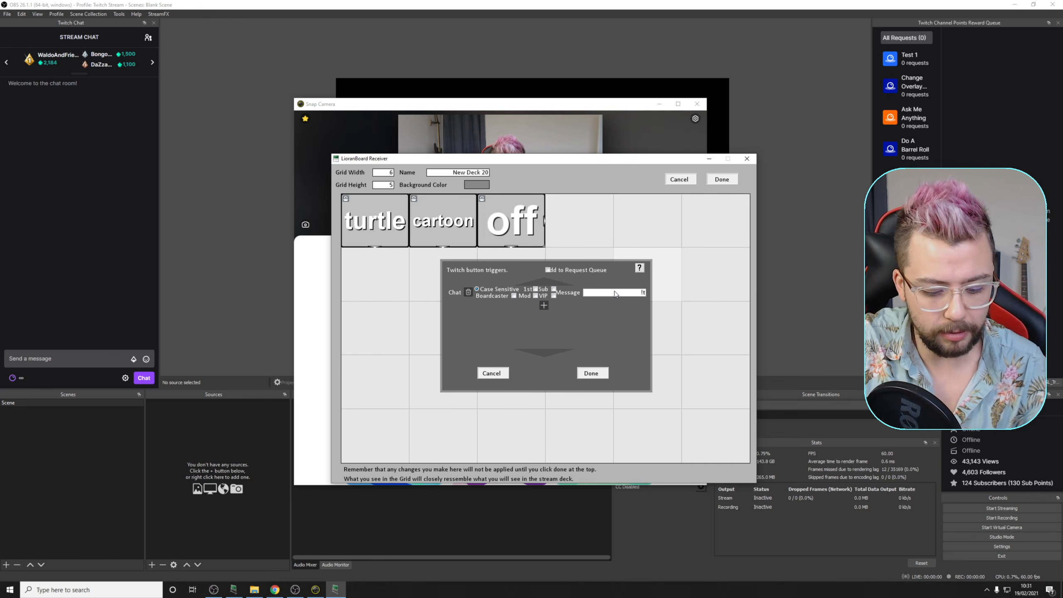
{"action": "left_click", "coordinate": [591, 372]}
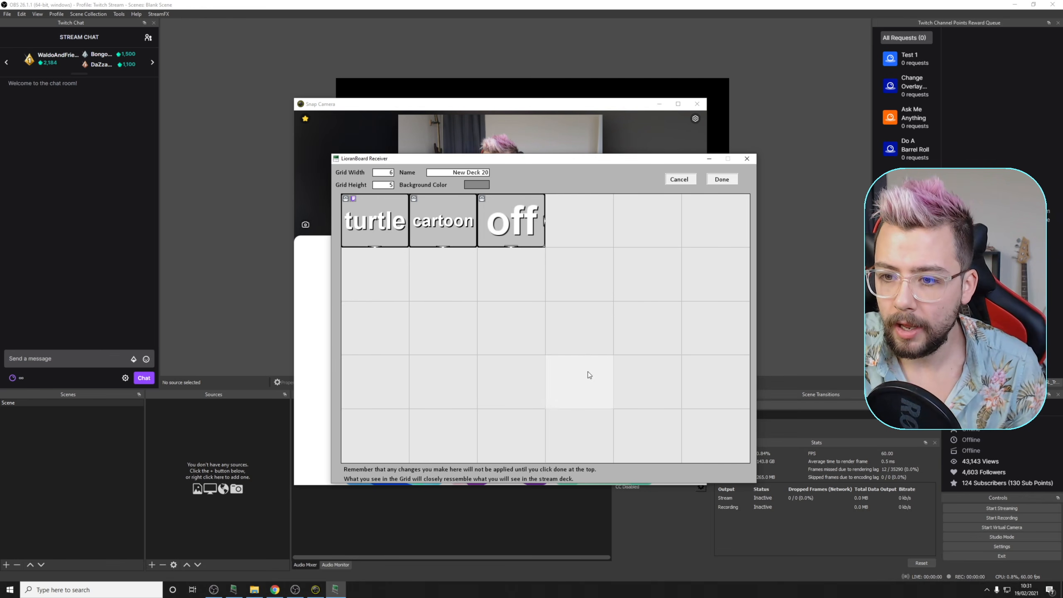
Step: Give the cartoon button a Twitch Chat Message trigger with the message !cartoon
{"action": "right_click", "coordinate": [424, 217]}
{"action": "left_click", "coordinate": [460, 314]}
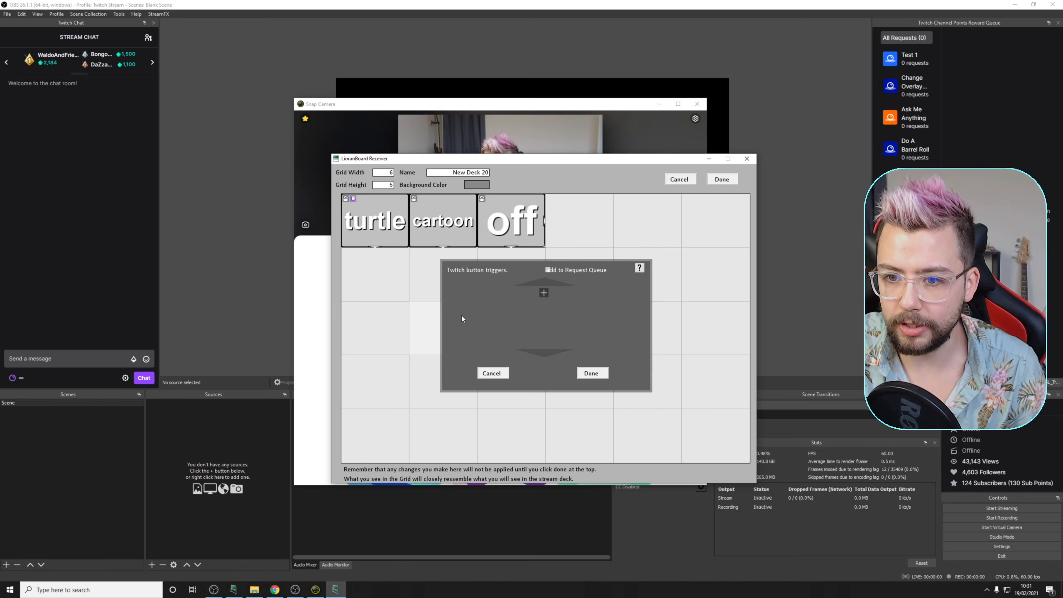
{"action": "left_click", "coordinate": [543, 292]}
{"action": "left_click", "coordinate": [575, 359]}
{"action": "left_click", "coordinate": [608, 295]}
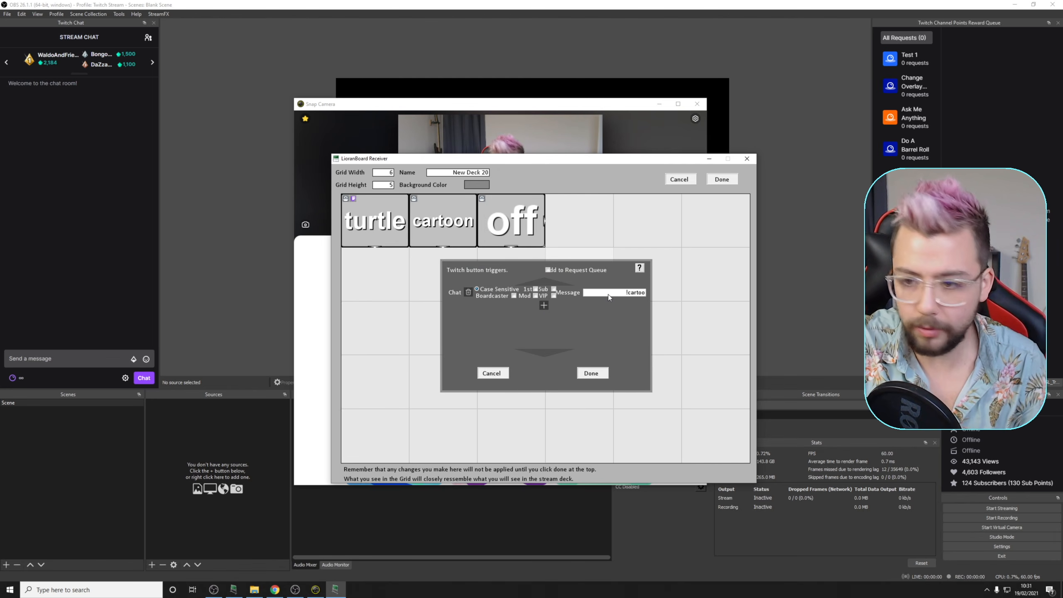
{"action": "left_click", "coordinate": [590, 372]}
Step: Add a Twitch Chat Message trigger with the message !off to the off button and save the deck
{"action": "right_click", "coordinate": [510, 205]}
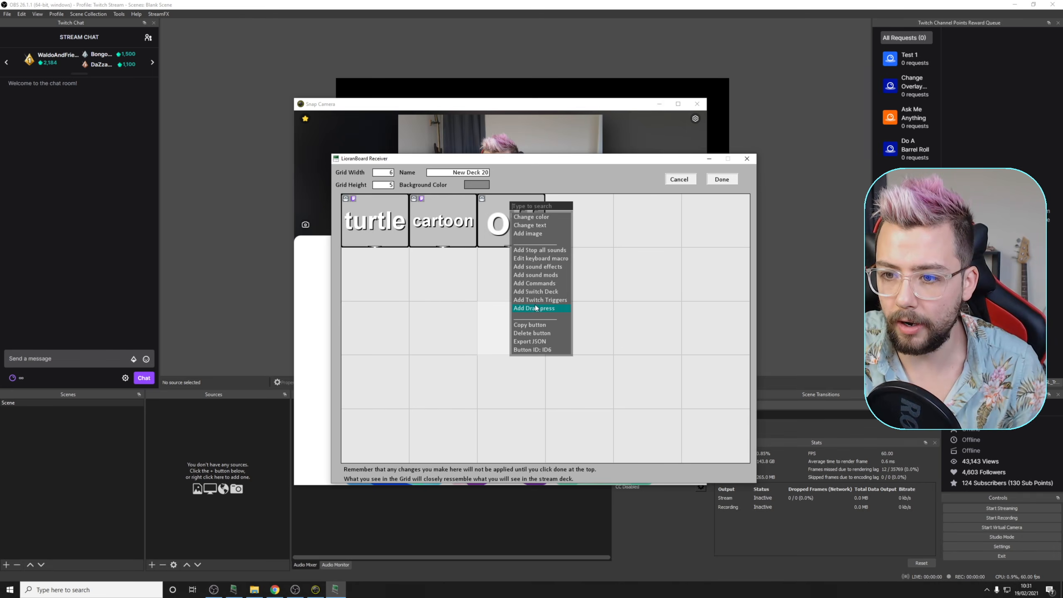
{"action": "left_click", "coordinate": [535, 299]}
{"action": "left_click", "coordinate": [543, 292]}
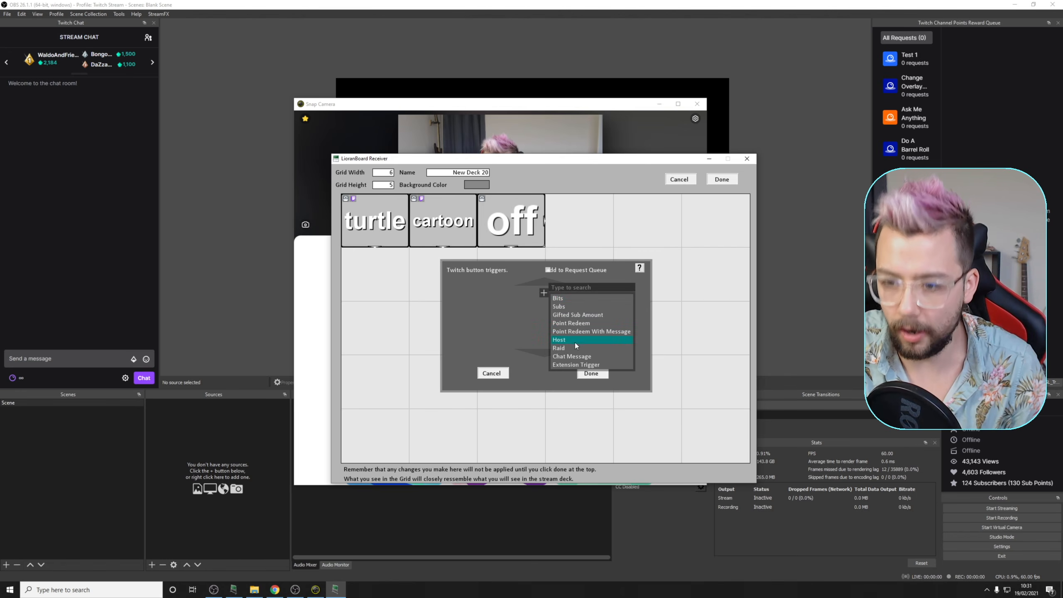
{"action": "left_click", "coordinate": [576, 357]}
{"action": "left_click", "coordinate": [602, 293]}
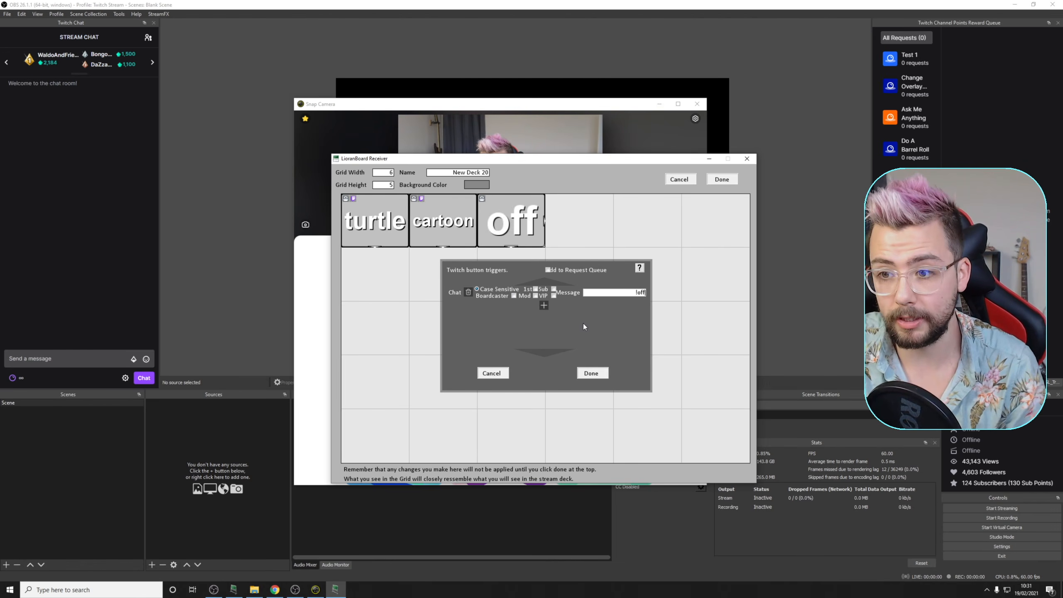
{"action": "left_click", "coordinate": [593, 372]}
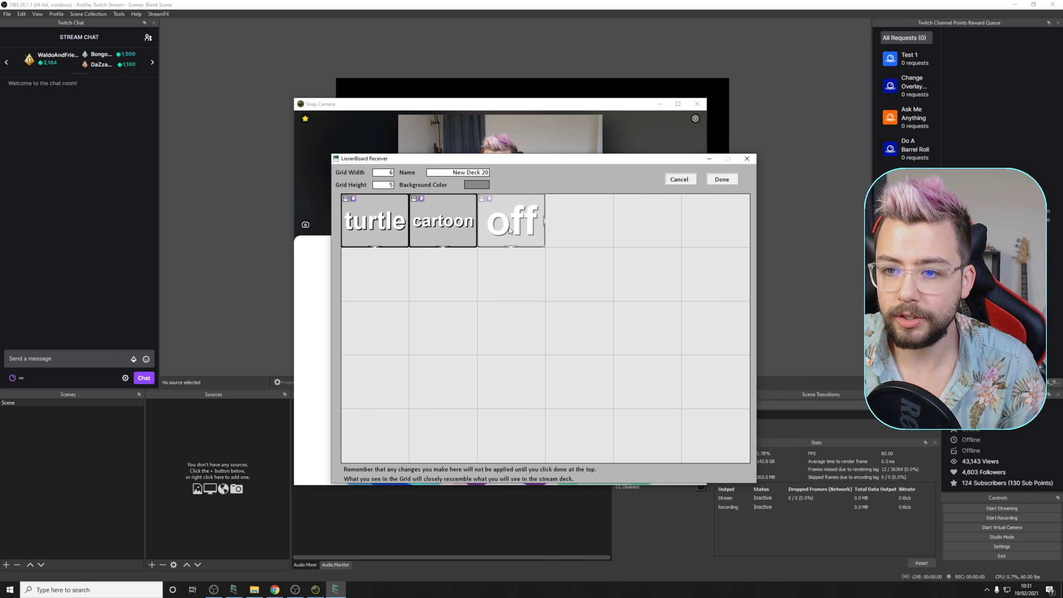
{"action": "left_click", "coordinate": [723, 180]}
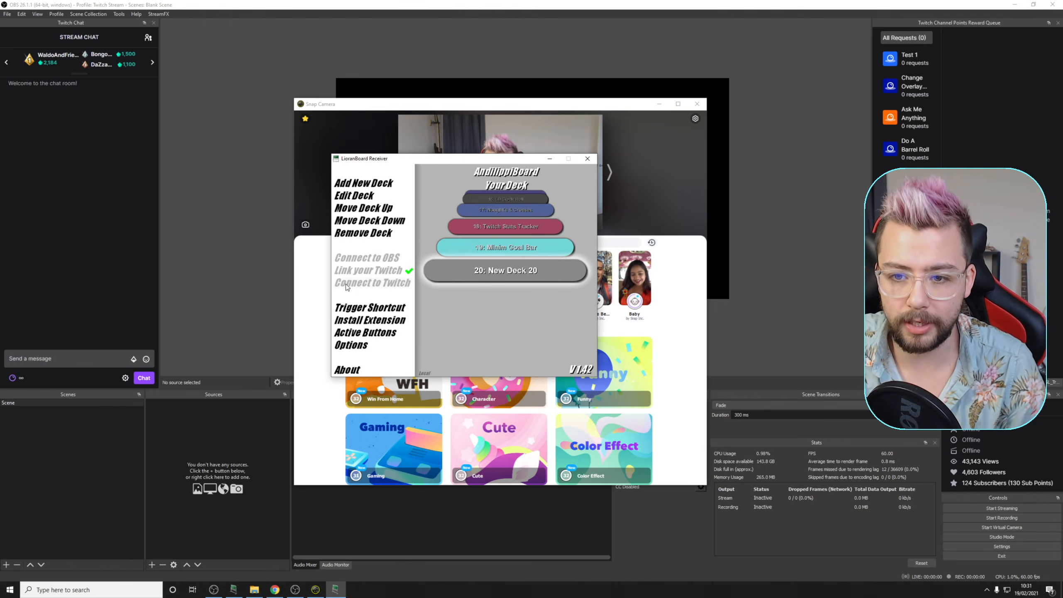
Step: Switch to OBS and add a Video Capture Device source that uses Snap Camera as its device
{"action": "left_click", "coordinate": [91, 364]}
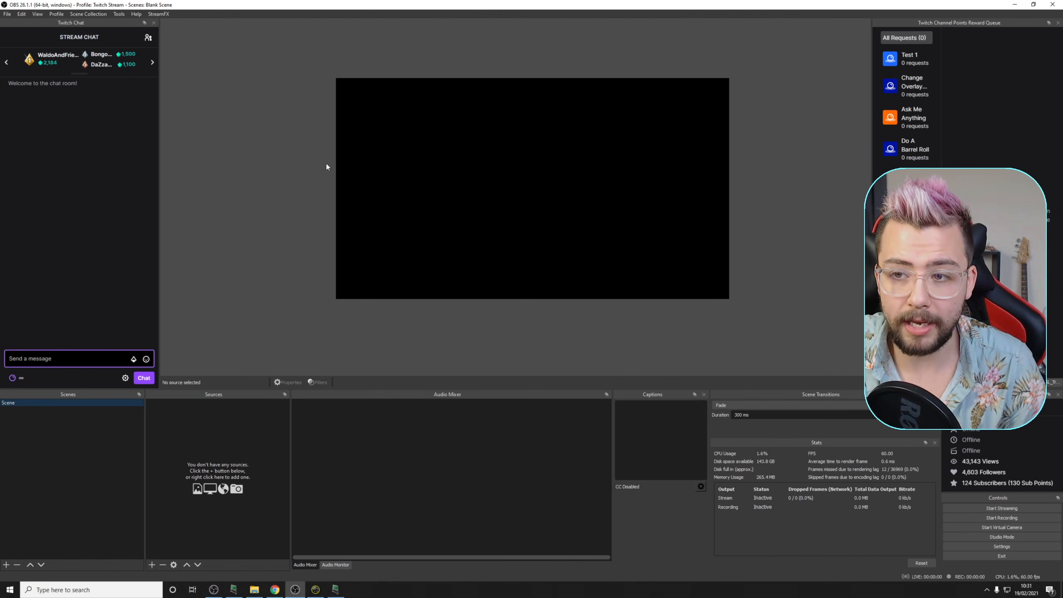
{"action": "left_click", "coordinate": [152, 565]}
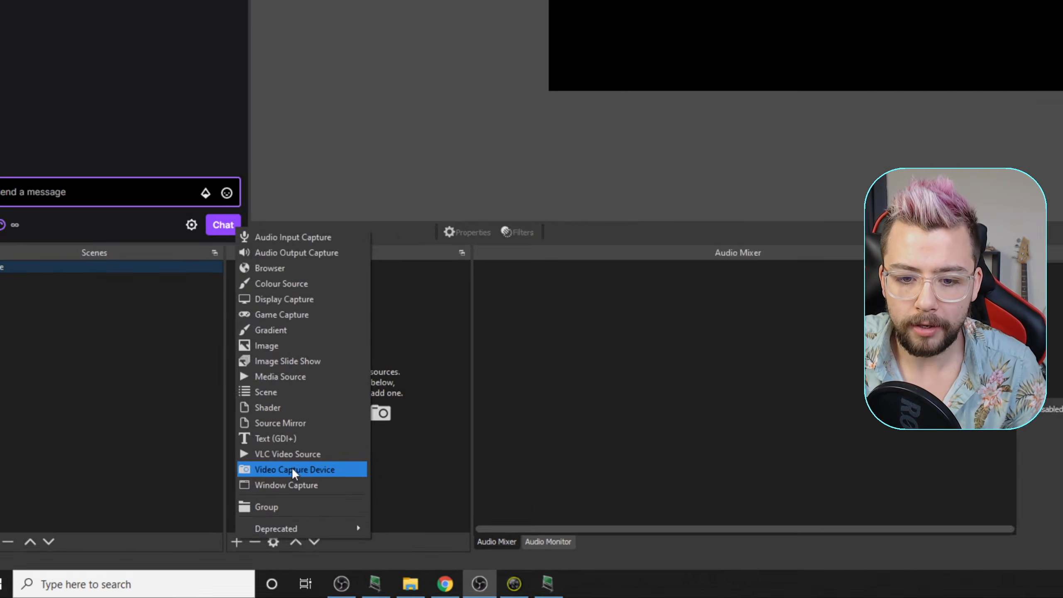
{"action": "left_click", "coordinate": [186, 521]}
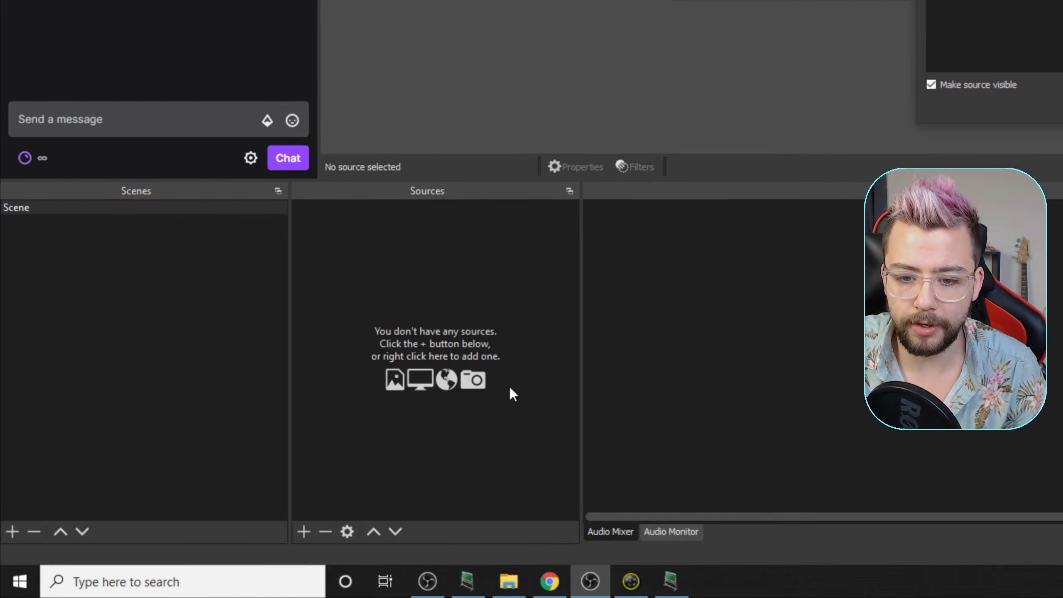
{"action": "left_click", "coordinate": [768, 328]}
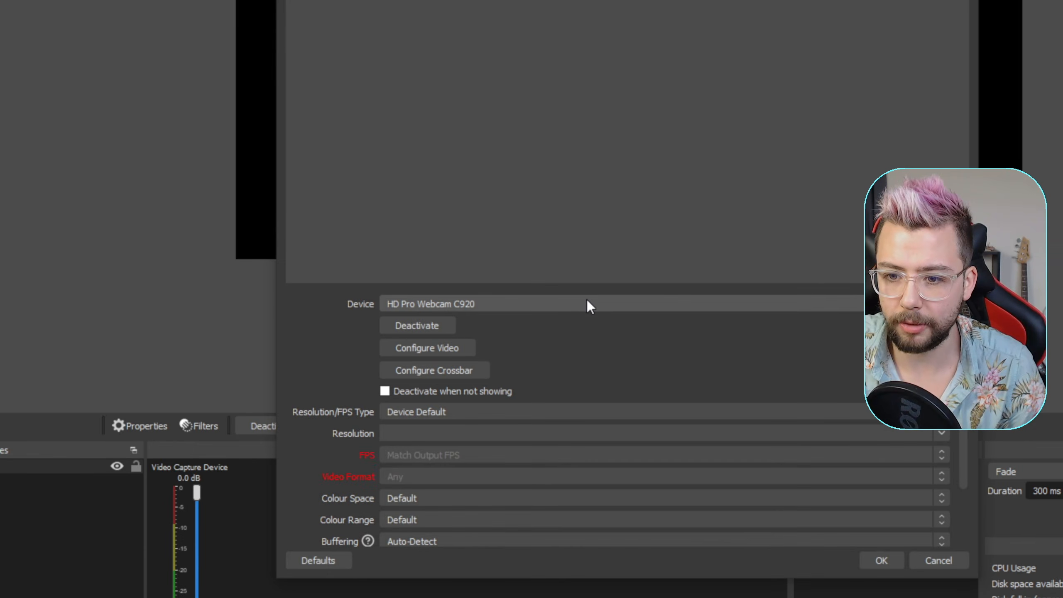
{"action": "left_click", "coordinate": [574, 303]}
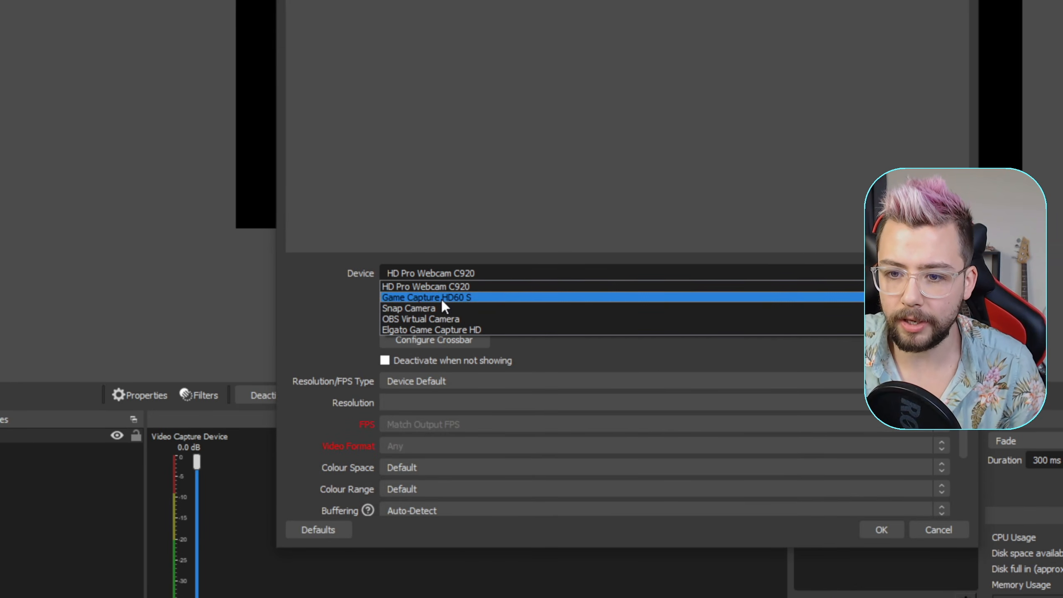
{"action": "left_click", "coordinate": [413, 299]}
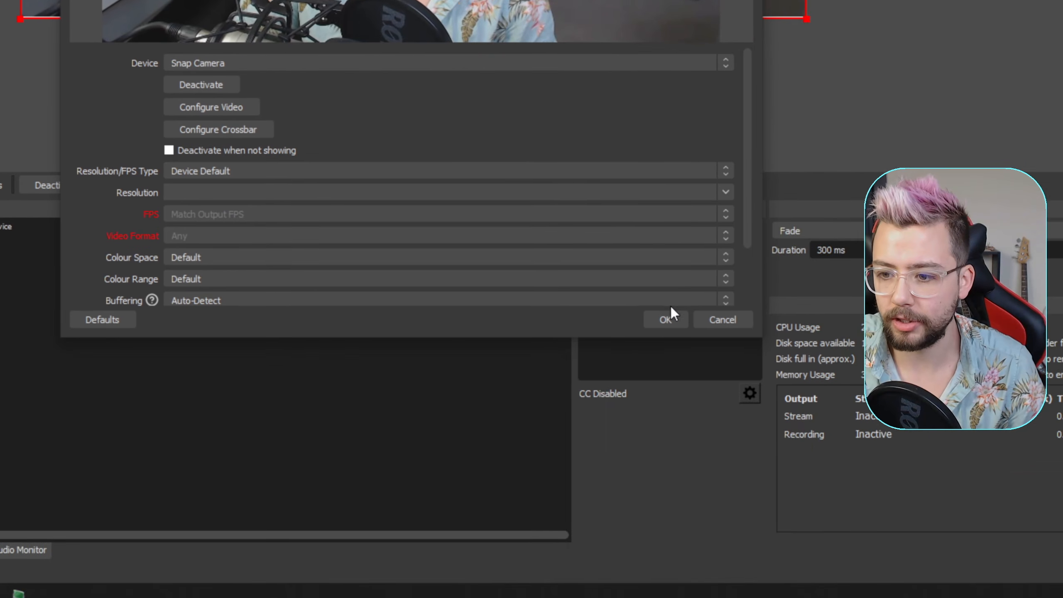
{"action": "left_click", "coordinate": [669, 319]}
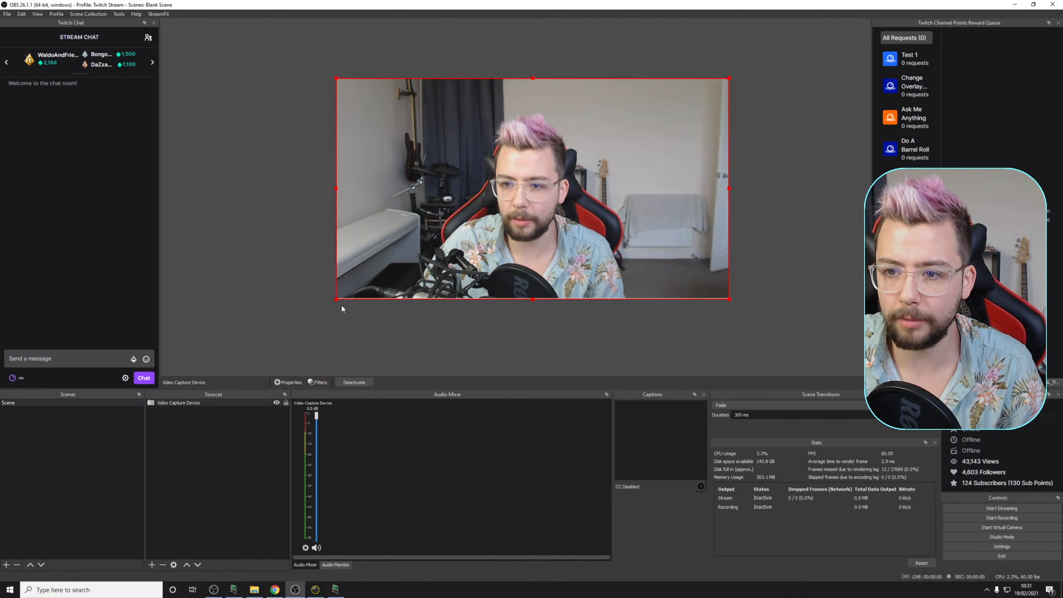
{"action": "left_click", "coordinate": [342, 308]}
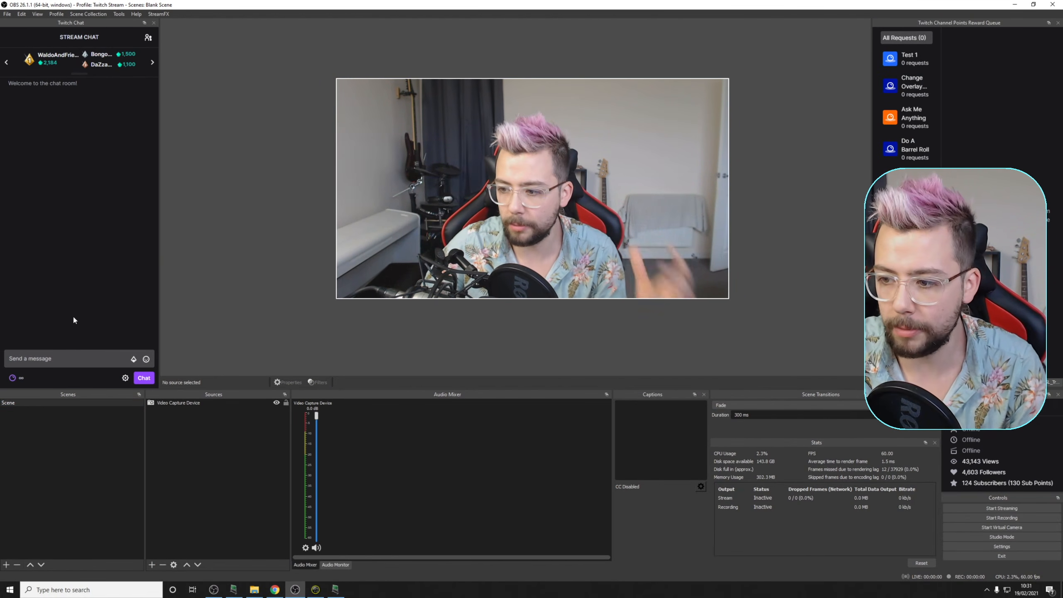
Step: Test the turtle lens by sending !turtle and then !off in the Twitch chat
{"action": "left_click", "coordinate": [55, 351]}
{"action": "type", "text": "Iturtle"}
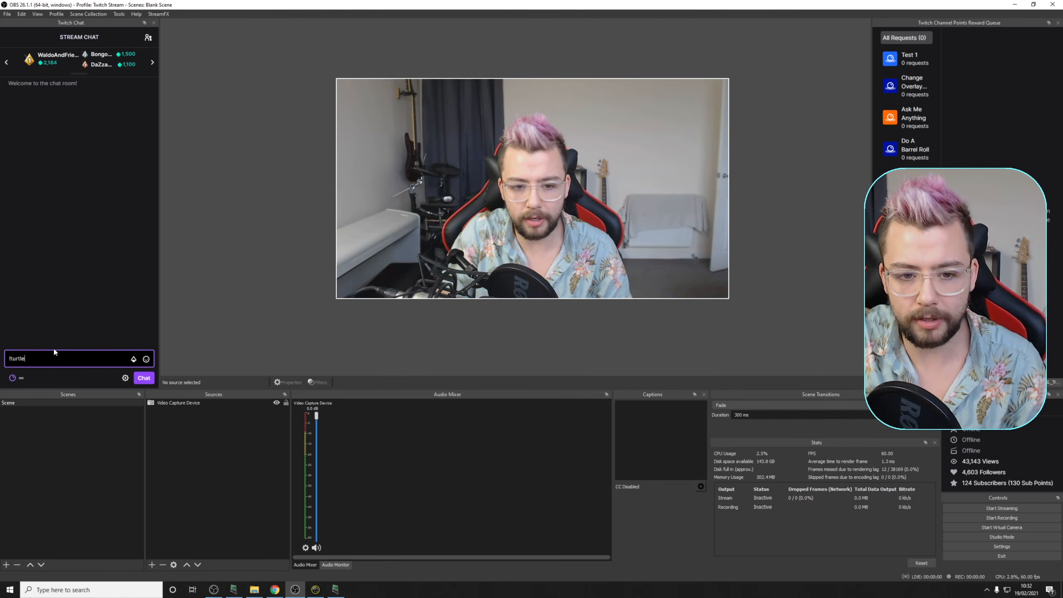
{"action": "key", "text": "Return"}
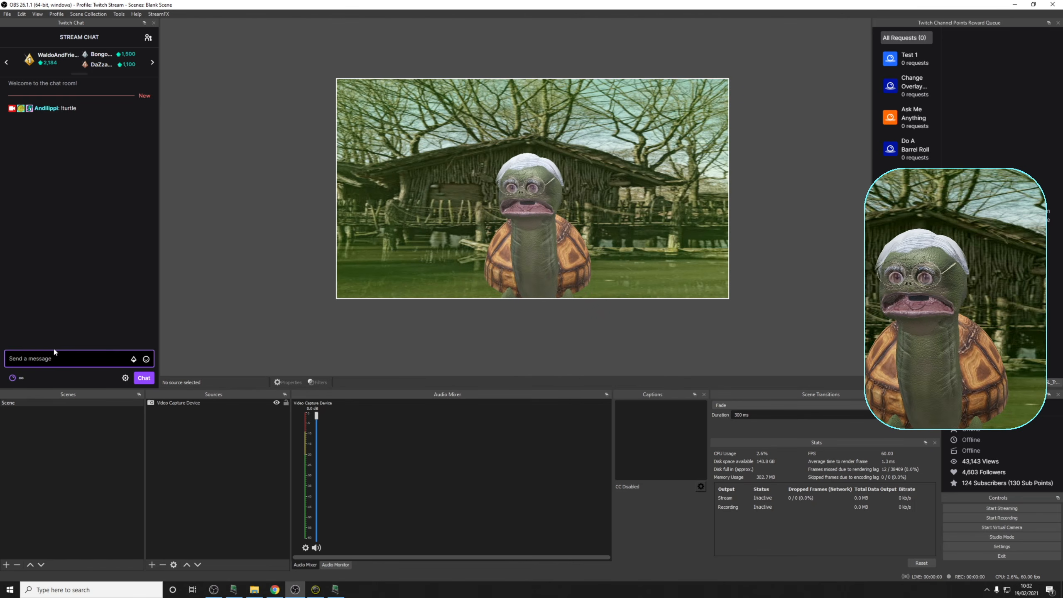
{"action": "type", "text": "!"}
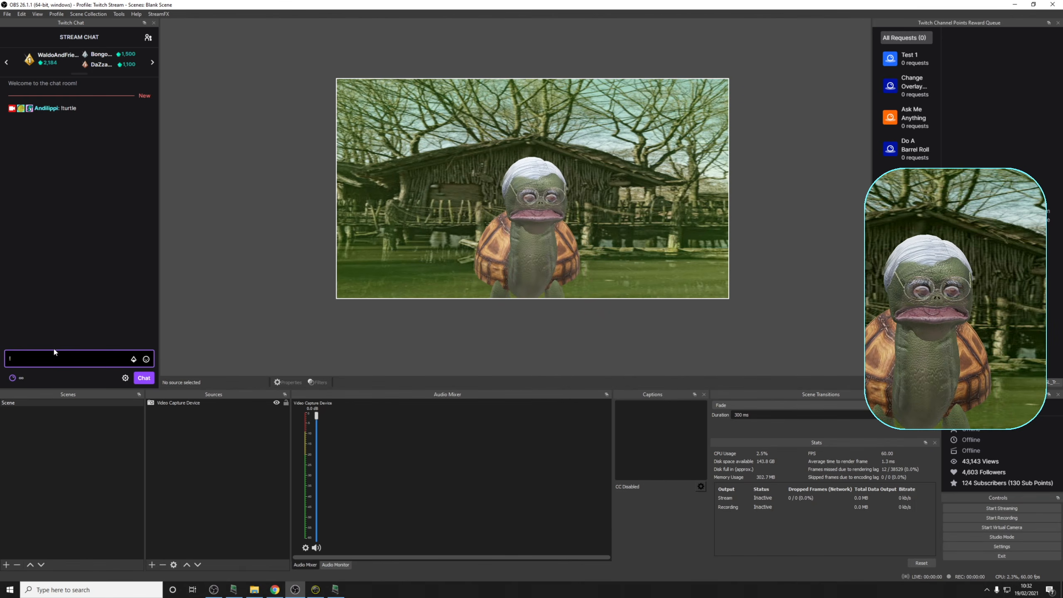
{"action": "type", "text": "off"}
{"action": "key", "text": "Return"}
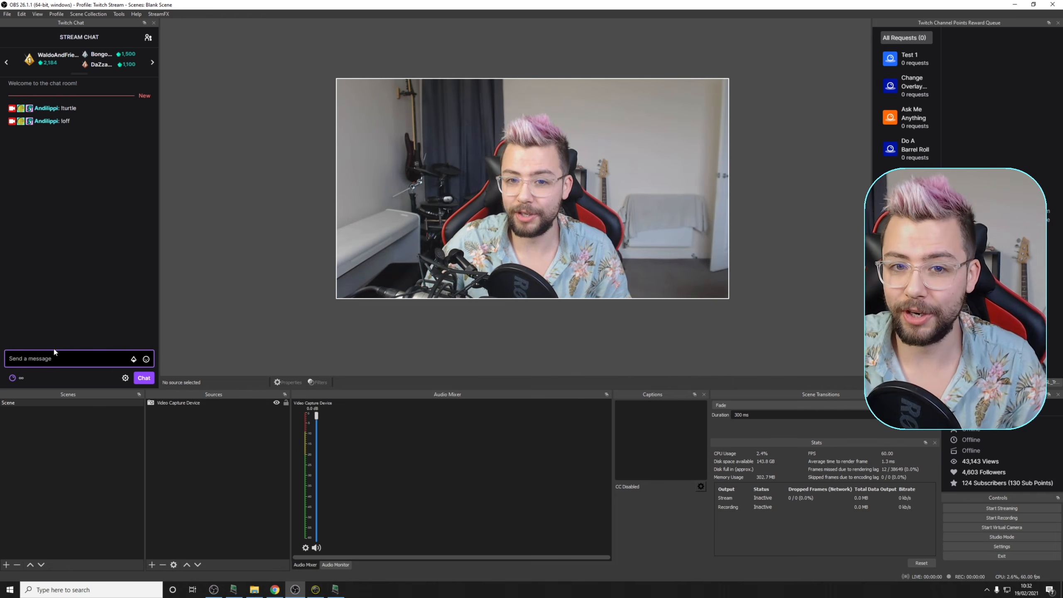
Step: Test the cartoon lens by sending !cartoon and then !off in the Twitch chat
{"action": "type", "text": "!cartoon"}
{"action": "key", "text": "Return"}
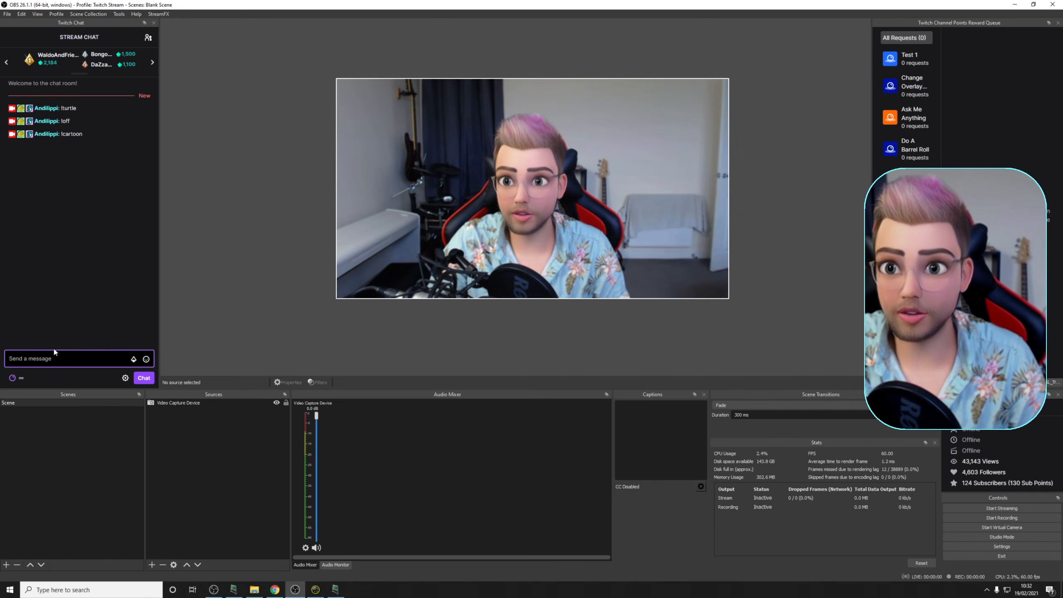
{"action": "type", "text": "!off"}
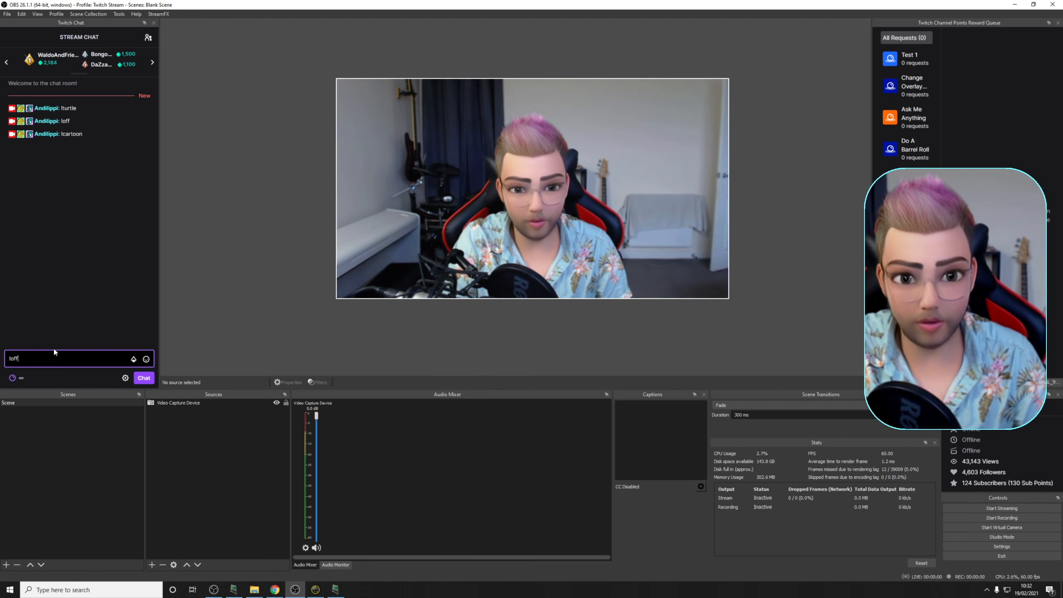
{"action": "key", "text": "Return"}
Step: In LioranBoard's New Deck 20, append LCtrl and the Turn Lens On/Off hotkey's key as third and fourth keypresses of the cartoon button's keyboard macro
{"action": "left_click", "coordinate": [334, 589]}
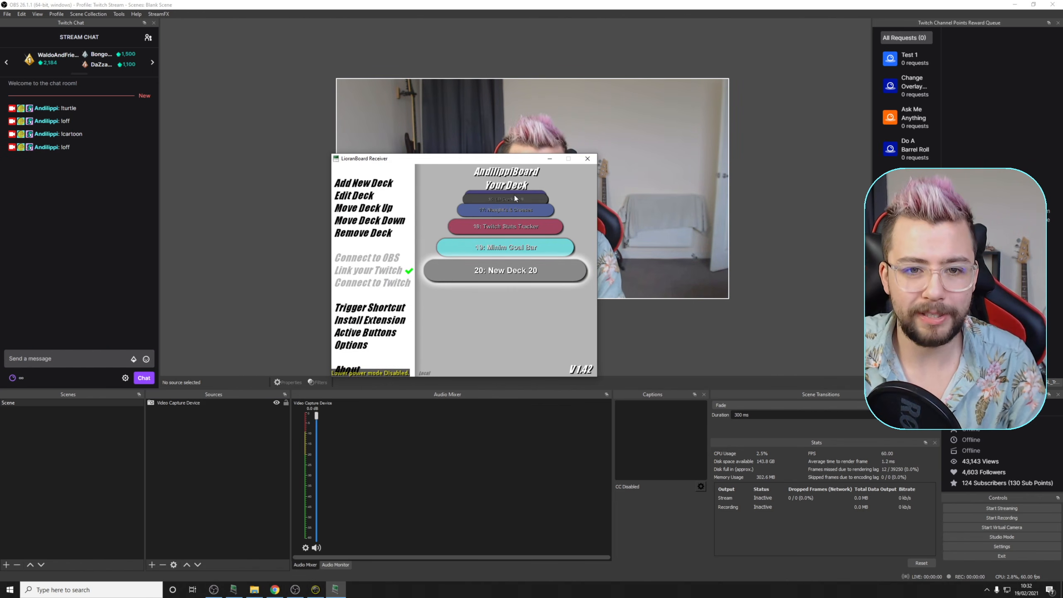
{"action": "left_click", "coordinate": [515, 274]}
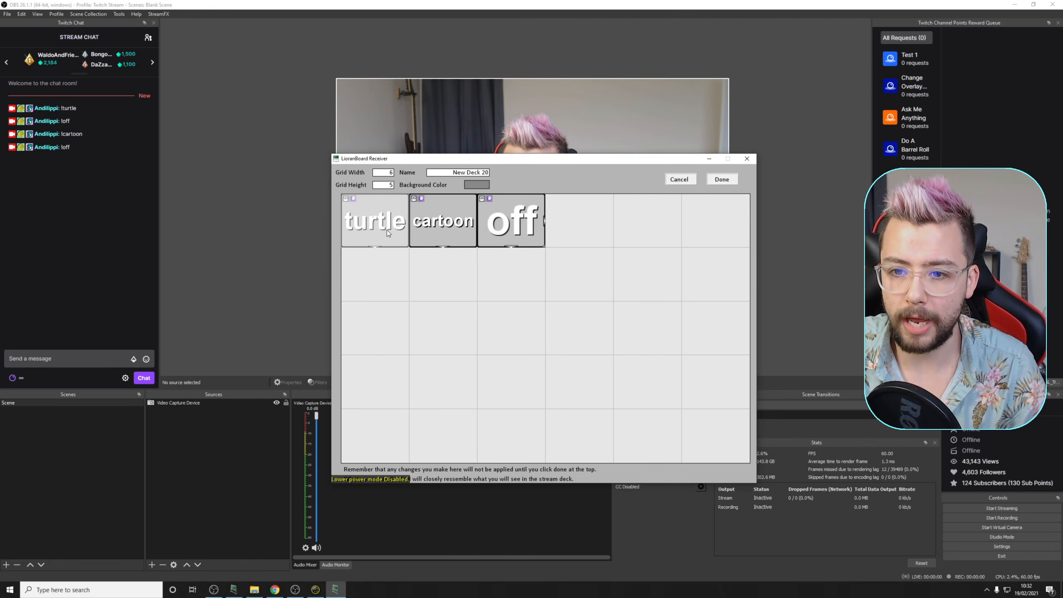
{"action": "right_click", "coordinate": [444, 224]}
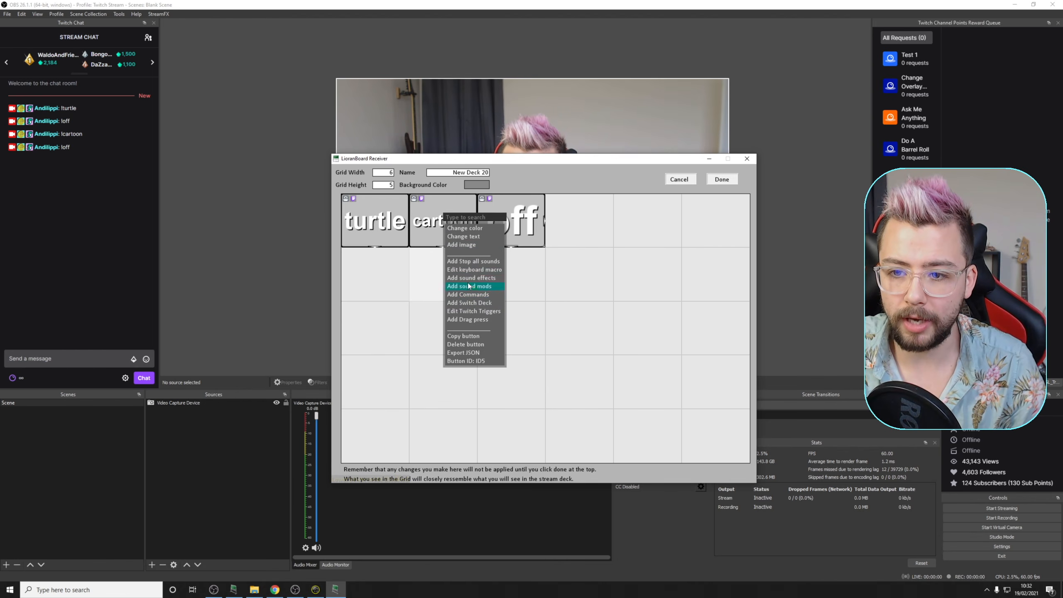
{"action": "left_click", "coordinate": [465, 269]}
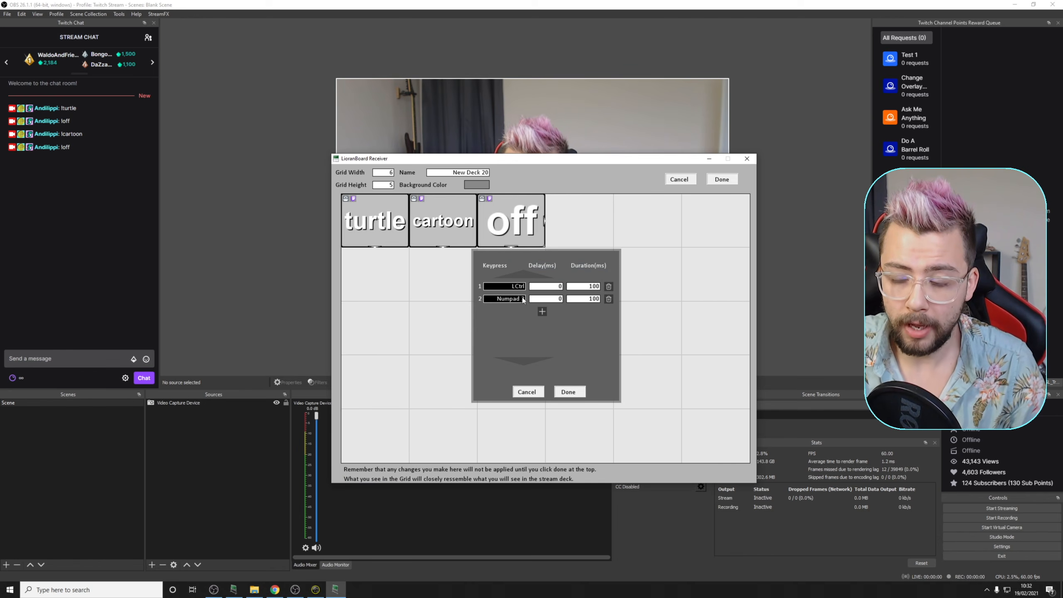
{"action": "left_click", "coordinate": [541, 312]}
{"action": "key", "text": "ctrl"}
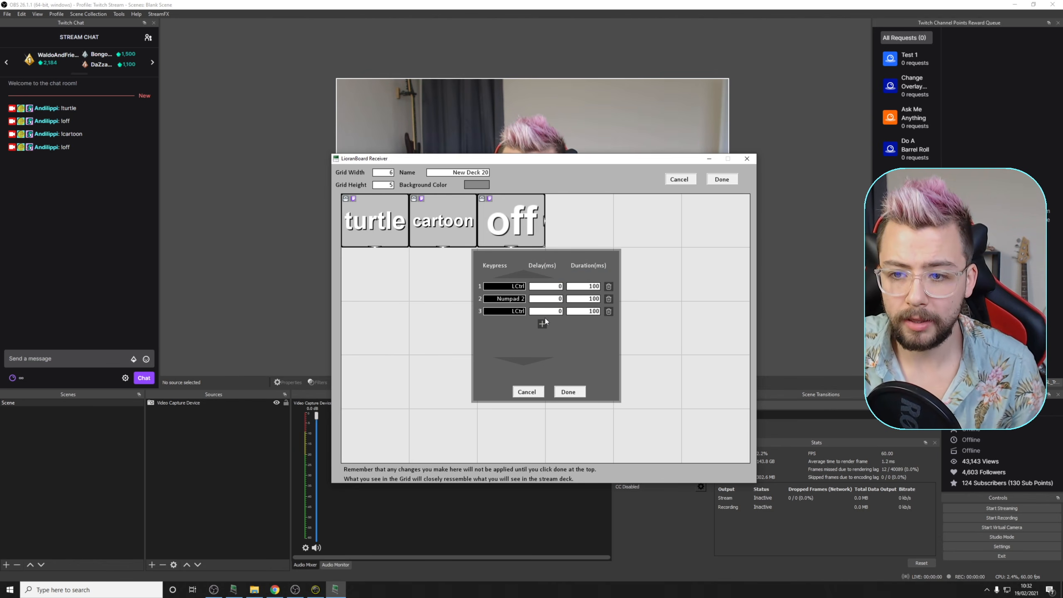
{"action": "left_click", "coordinate": [541, 323]}
{"action": "left_click", "coordinate": [515, 325]}
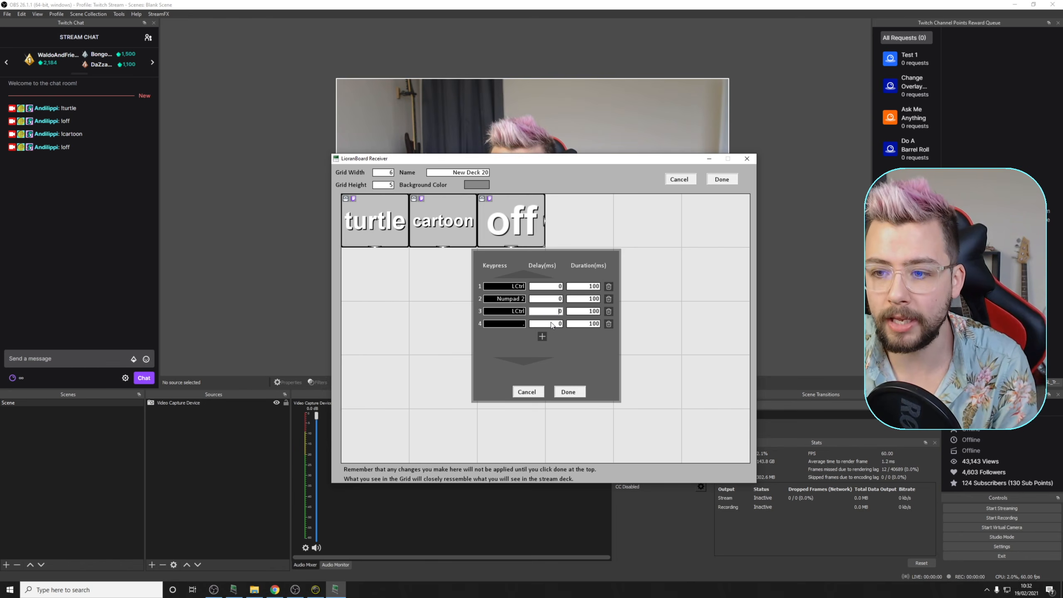
Step: Set the delay of the third and fourth keypresses to 5000 ms and save the macro and the deck
{"action": "type", "text": "5000"}
{"action": "left_click", "coordinate": [552, 324]}
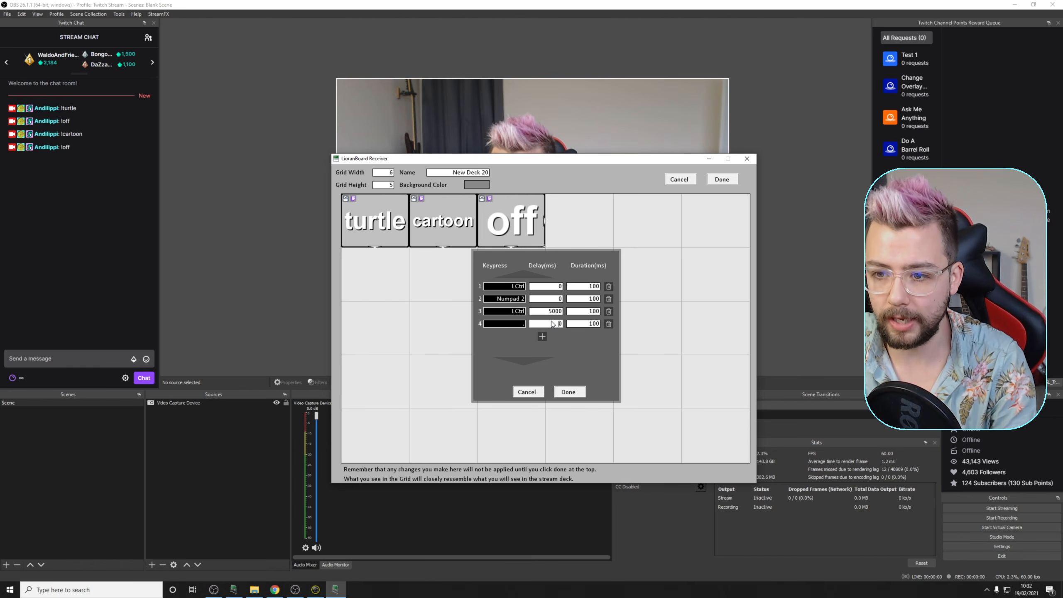
{"action": "type", "text": "5000"}
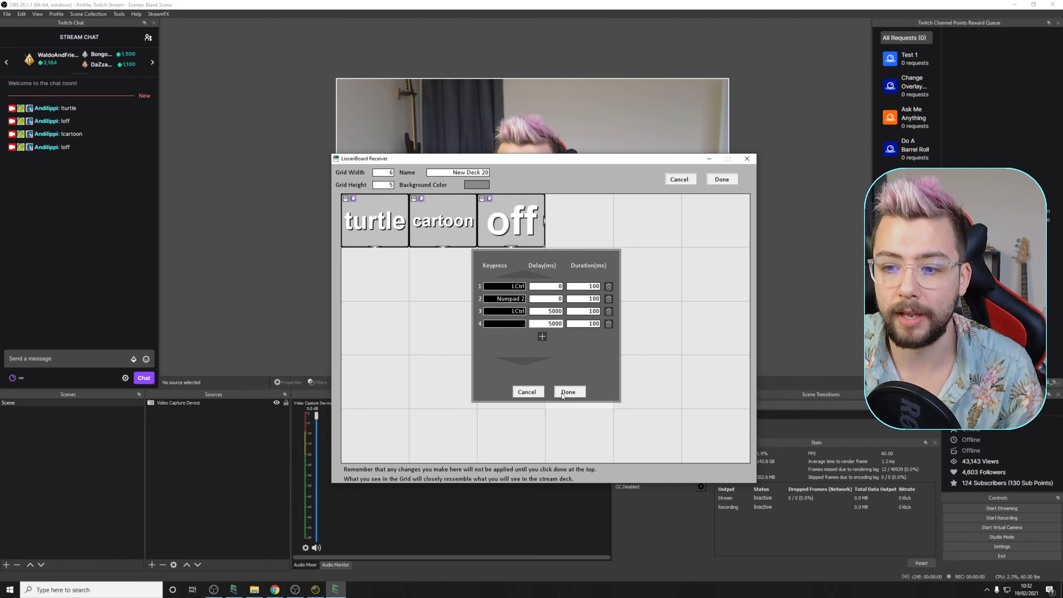
{"action": "left_click", "coordinate": [567, 391]}
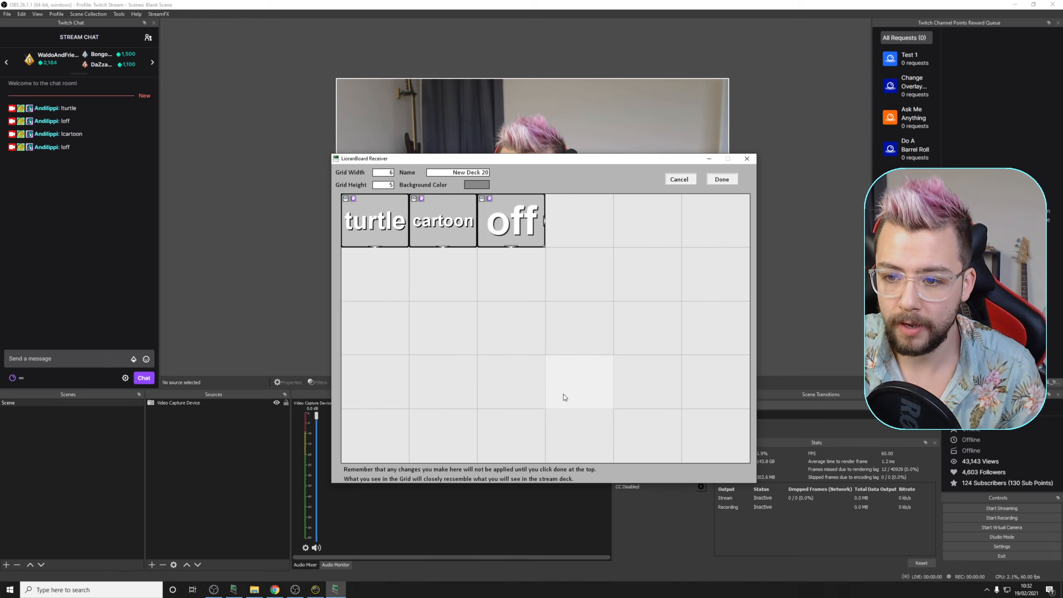
{"action": "left_click", "coordinate": [717, 182]}
Step: Send !cartoon in the Twitch chat to test the delayed lens switch-off
{"action": "left_click", "coordinate": [79, 359]}
{"action": "type", "text": "!c"}
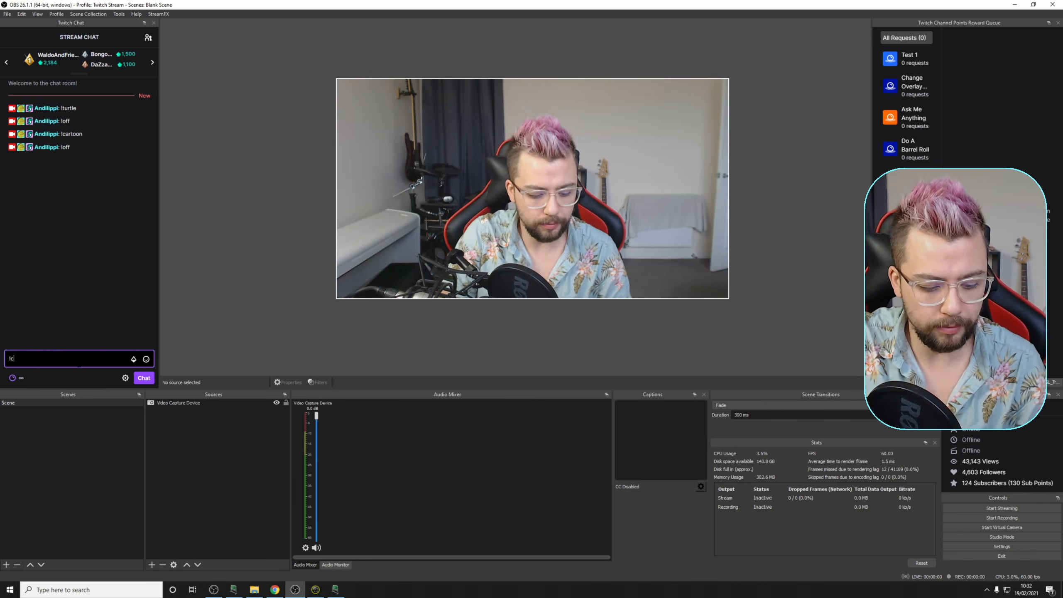
{"action": "type", "text": "artoon"}
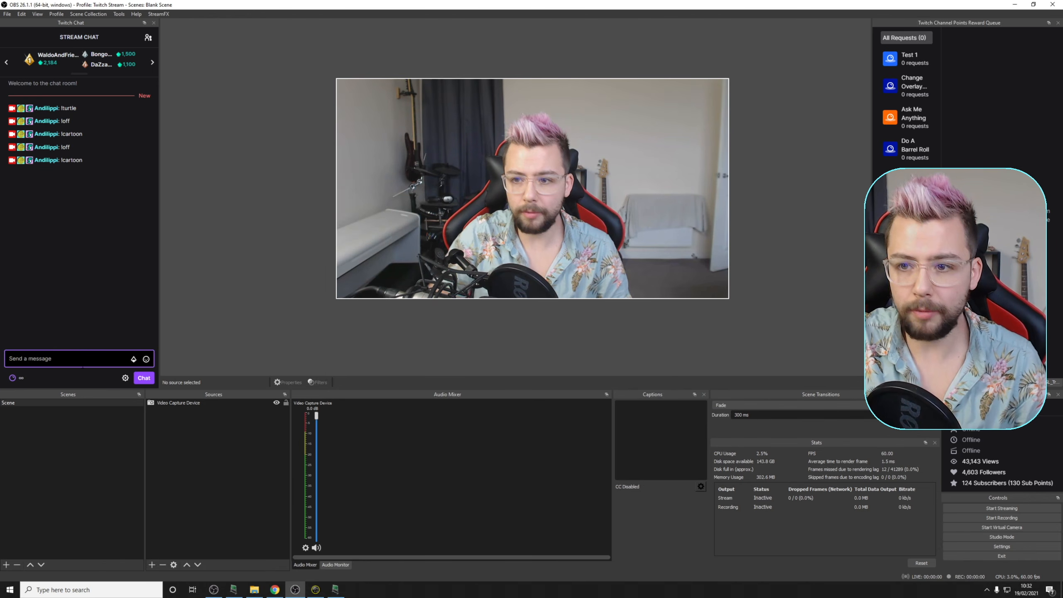